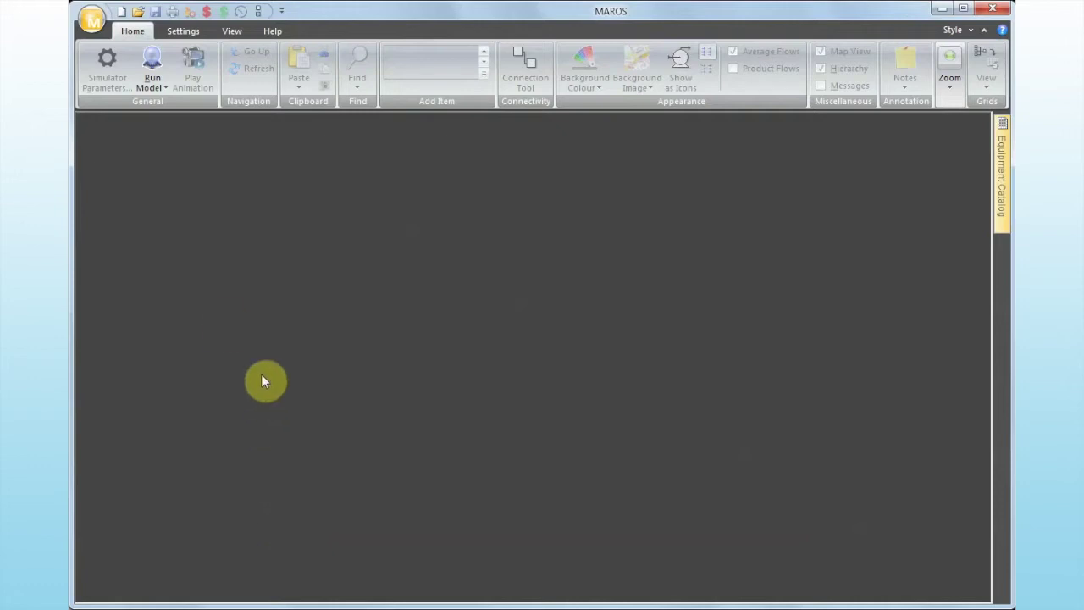
Create a new model and set its system life to 10 years and number of simulations to 100.
left_click(94, 22)
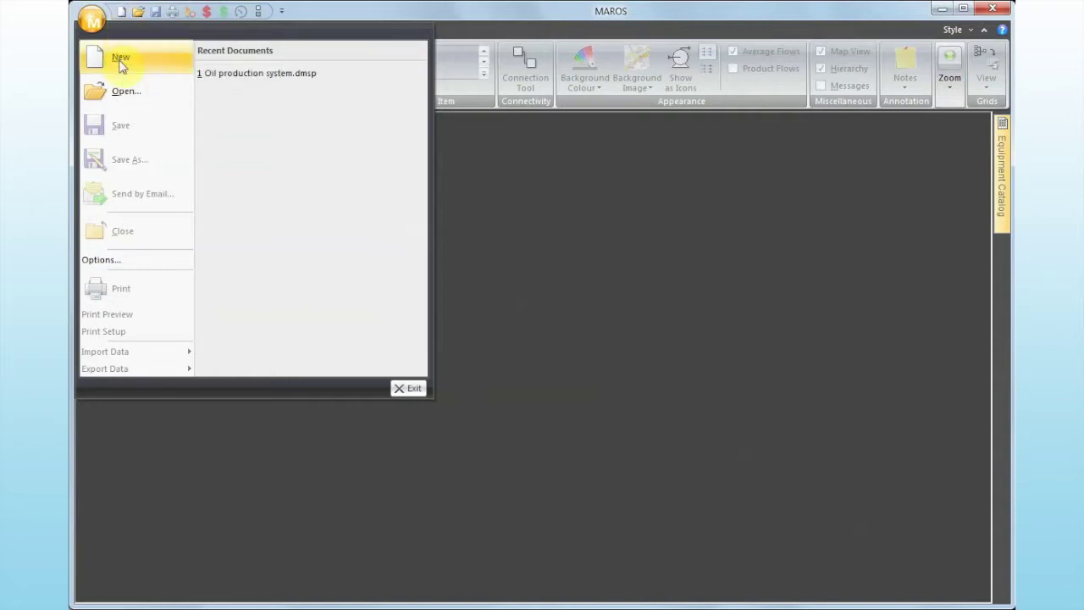
left_click(120, 59)
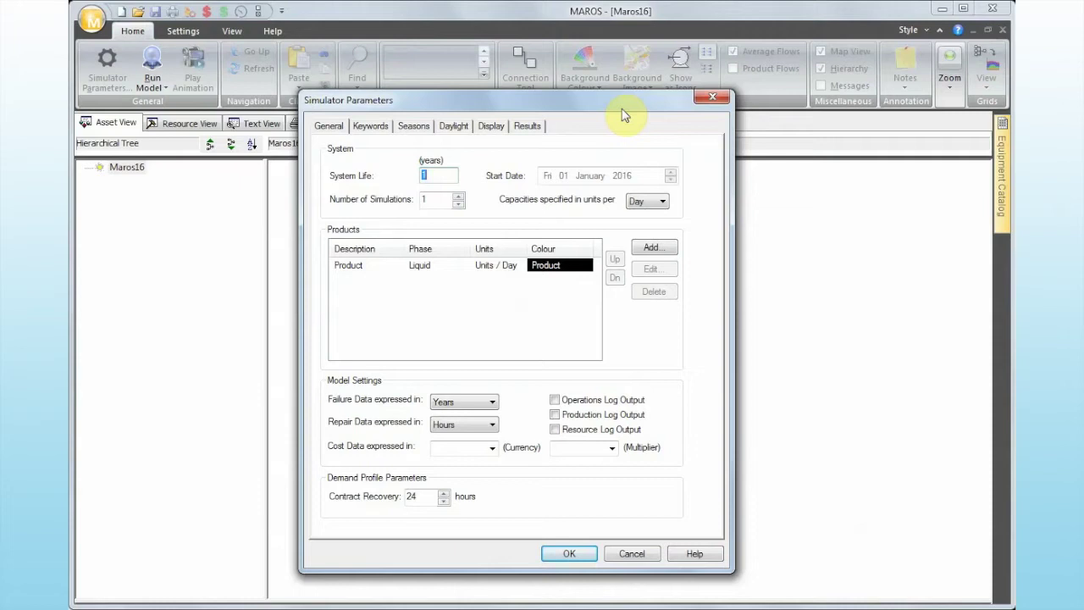
left_click(449, 176)
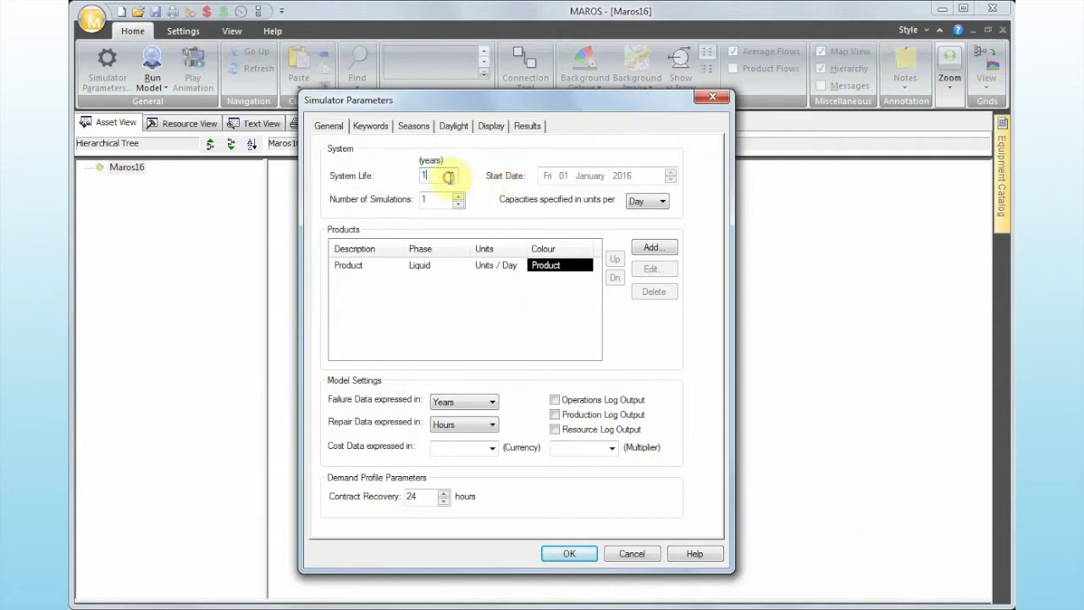
type("0")
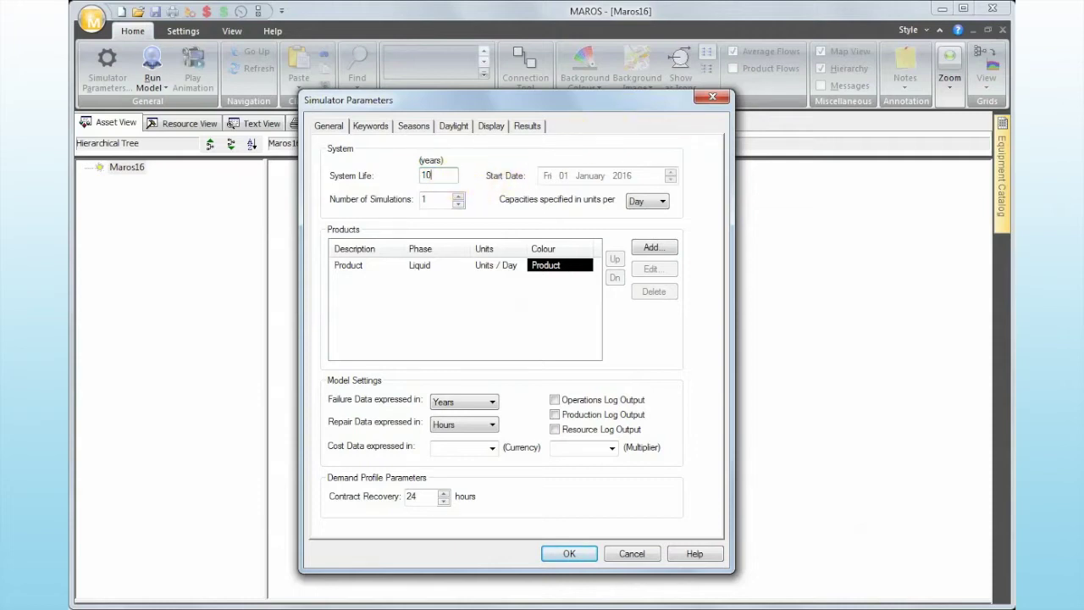
left_click(451, 177)
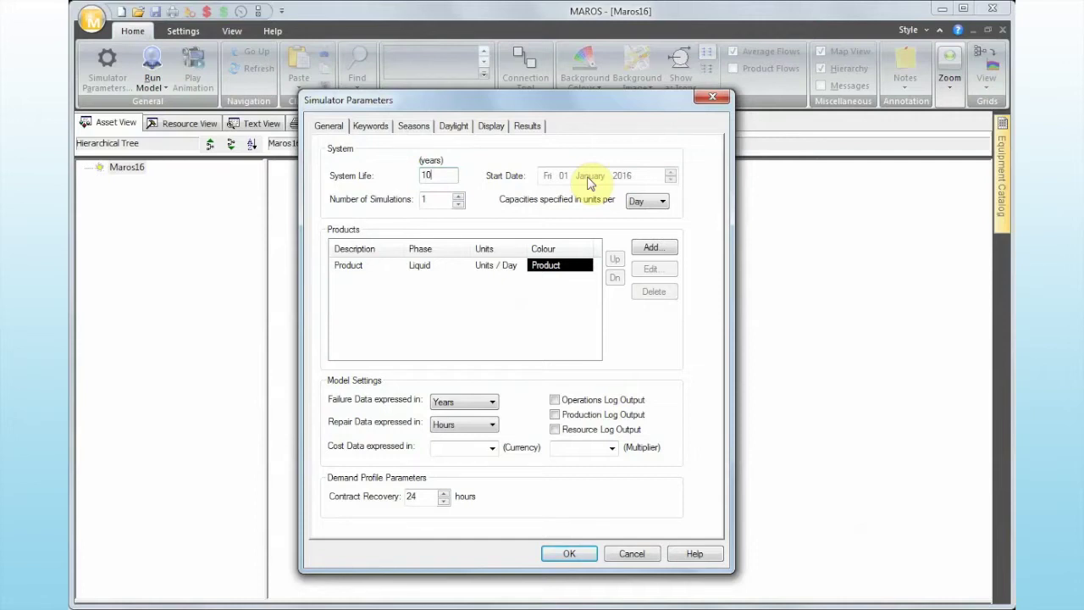
left_click(432, 198)
type("100")
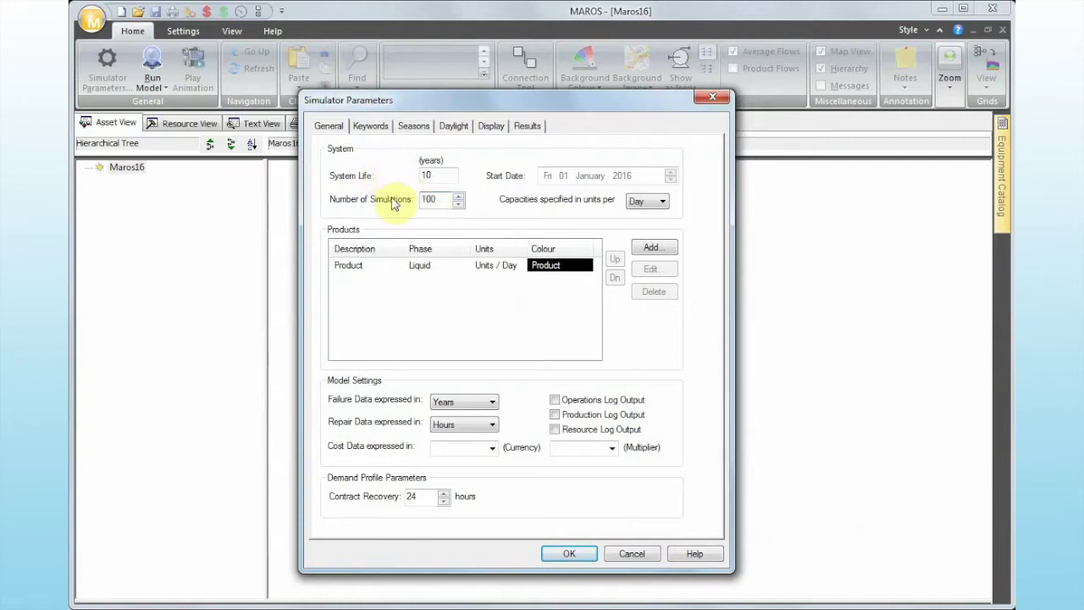
Edit the default product's flow stream, setting its description to Oil and keeping the Liquid phase.
left_click(352, 266)
left_click(355, 270)
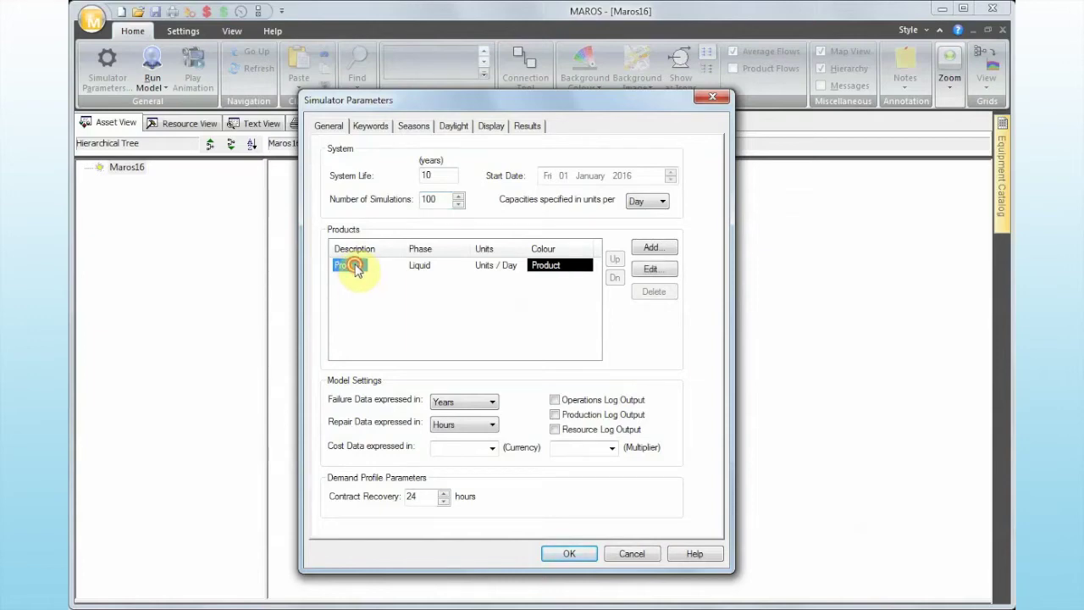
double_click(355, 268)
left_click_drag(410, 254, 423, 335)
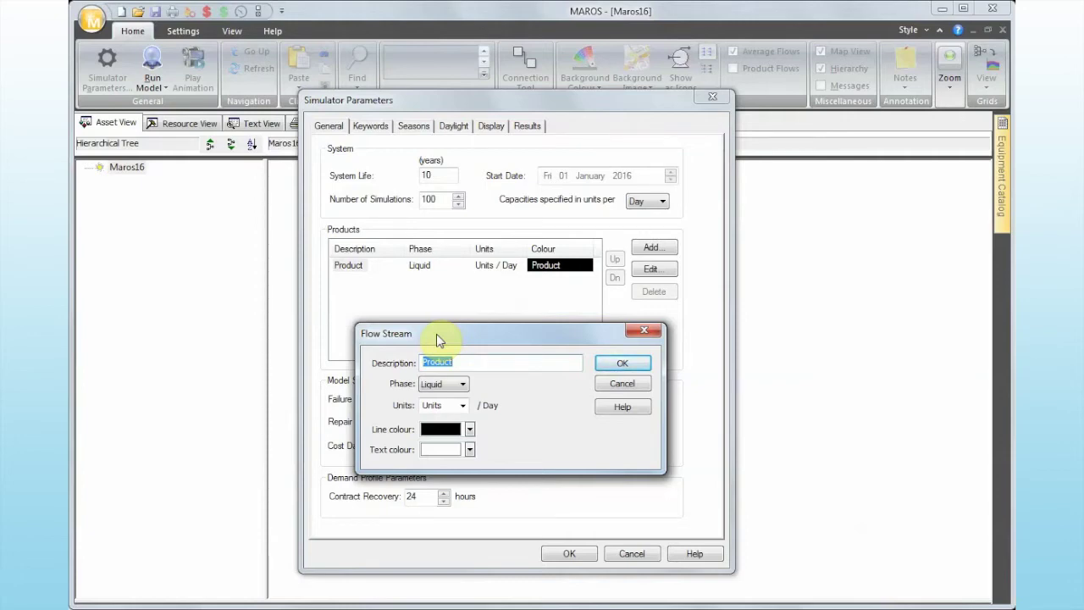
type("Oil")
type("Crud")
key("BackSpace")
key("BackSpace")
key("BackSpace")
key("BackSpace")
type("Oil")
left_click(464, 383)
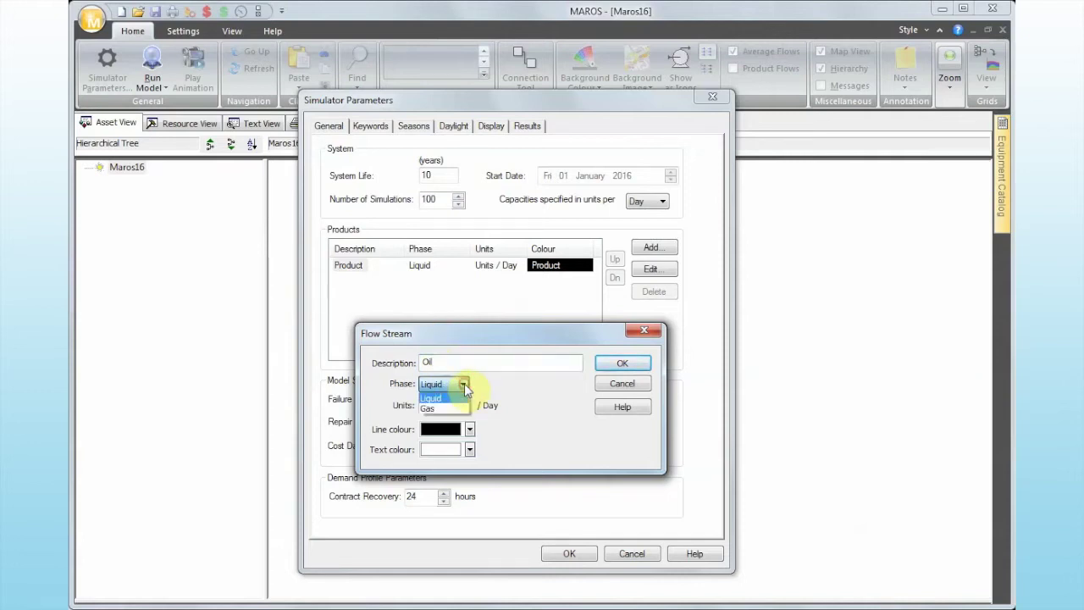
left_click(464, 384)
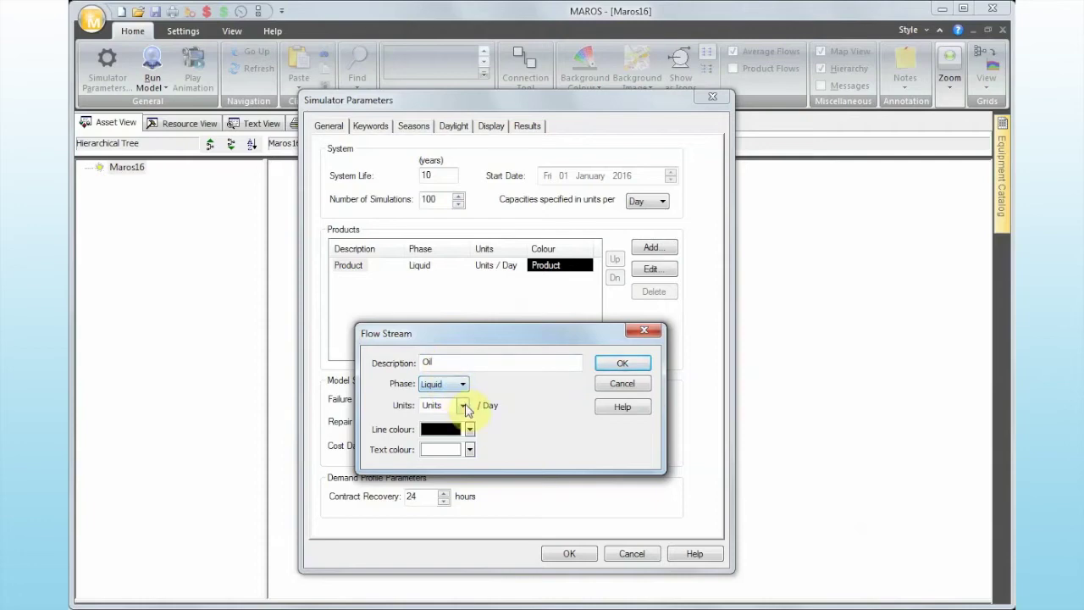
Enter a custom unit name for the Oil flow stream instead of a predefined unit.
left_click(464, 406)
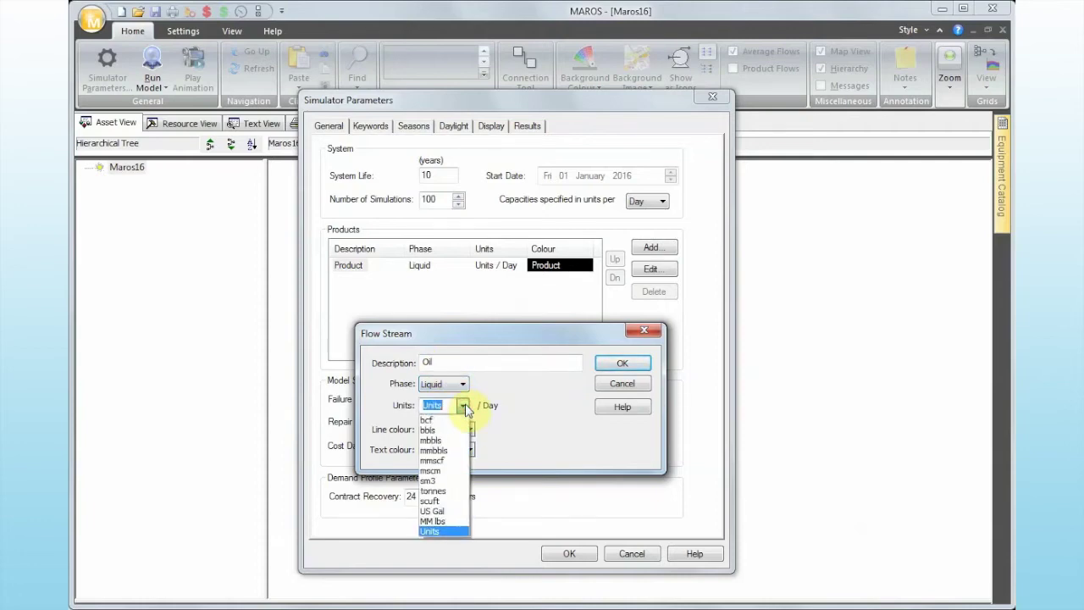
type("Victor")
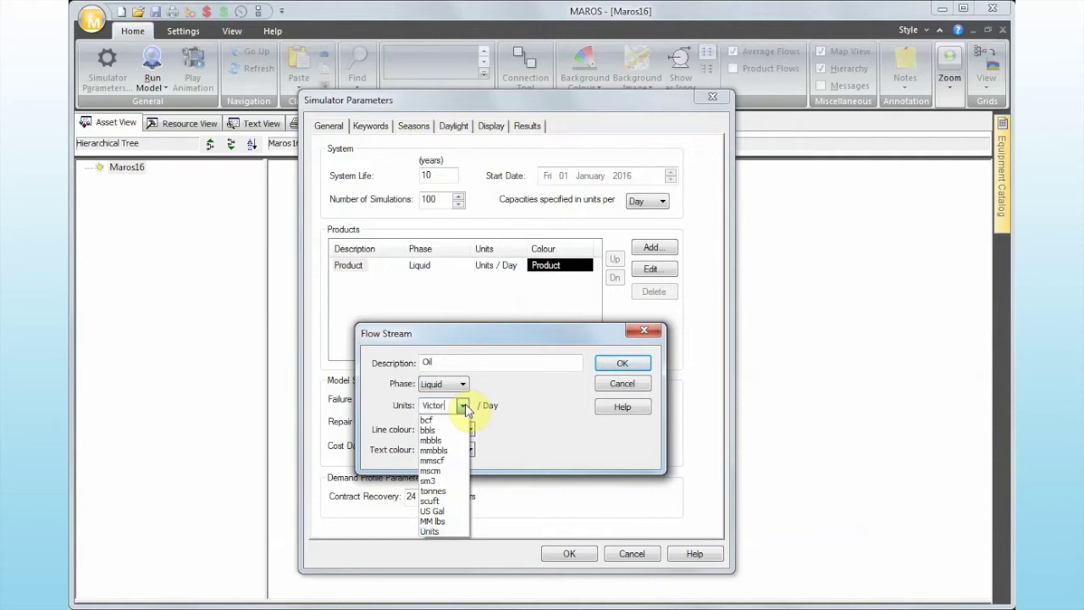
left_click(491, 404)
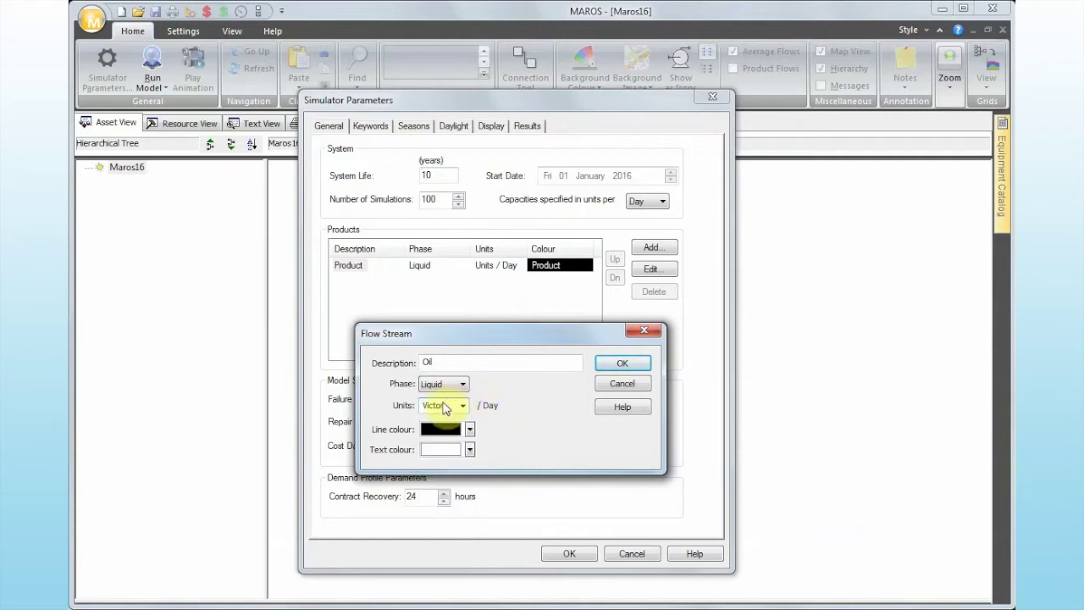
Set the Oil stream's units to mbbls per day and its line colour to green, and accept the simulator parameters.
double_click(443, 405)
left_click(464, 411)
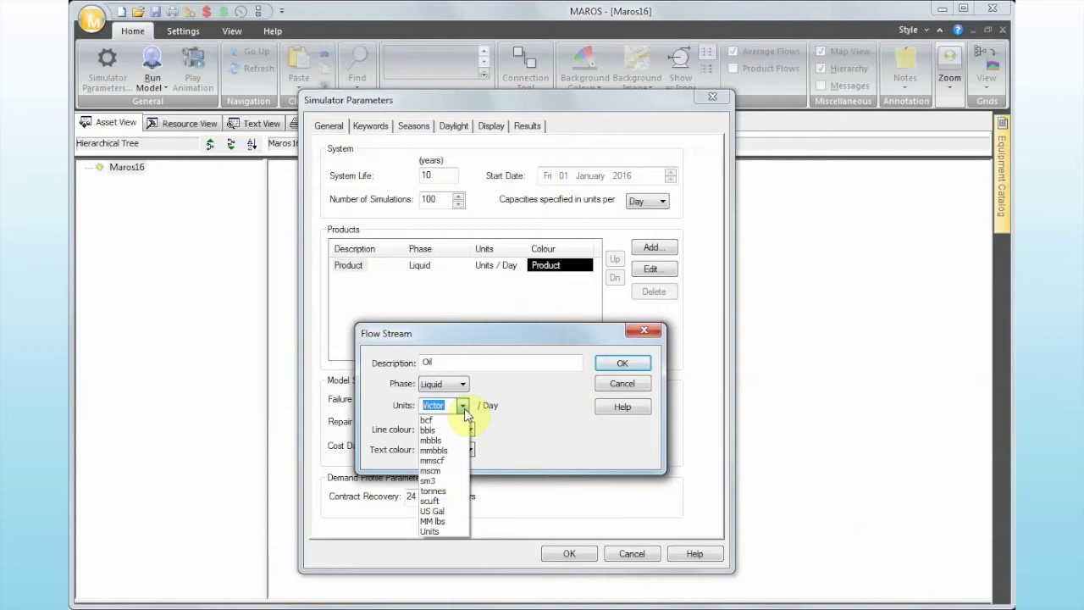
left_click(453, 440)
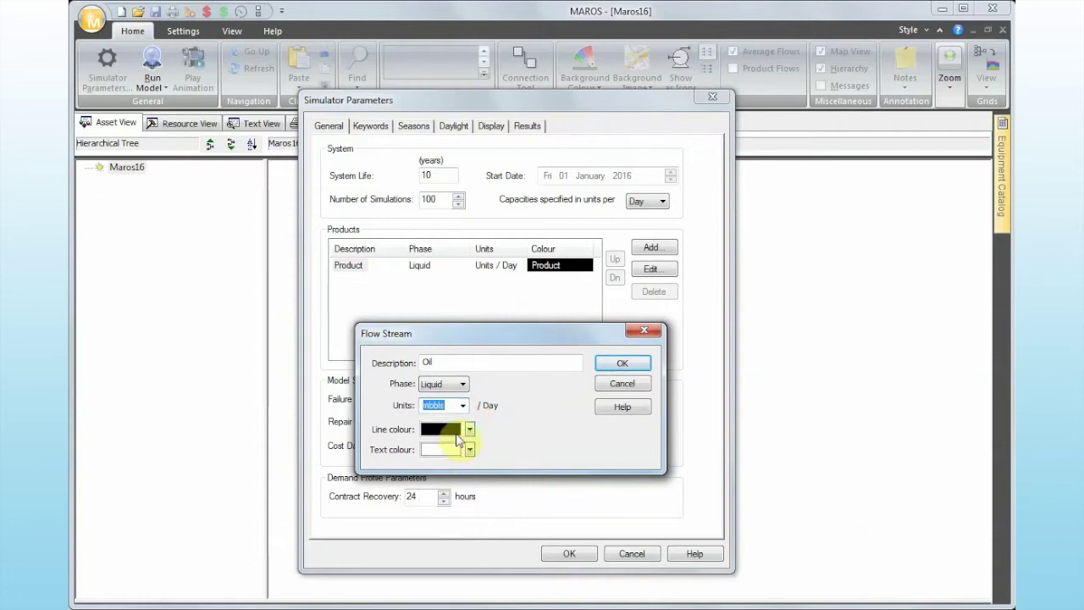
left_click(469, 429)
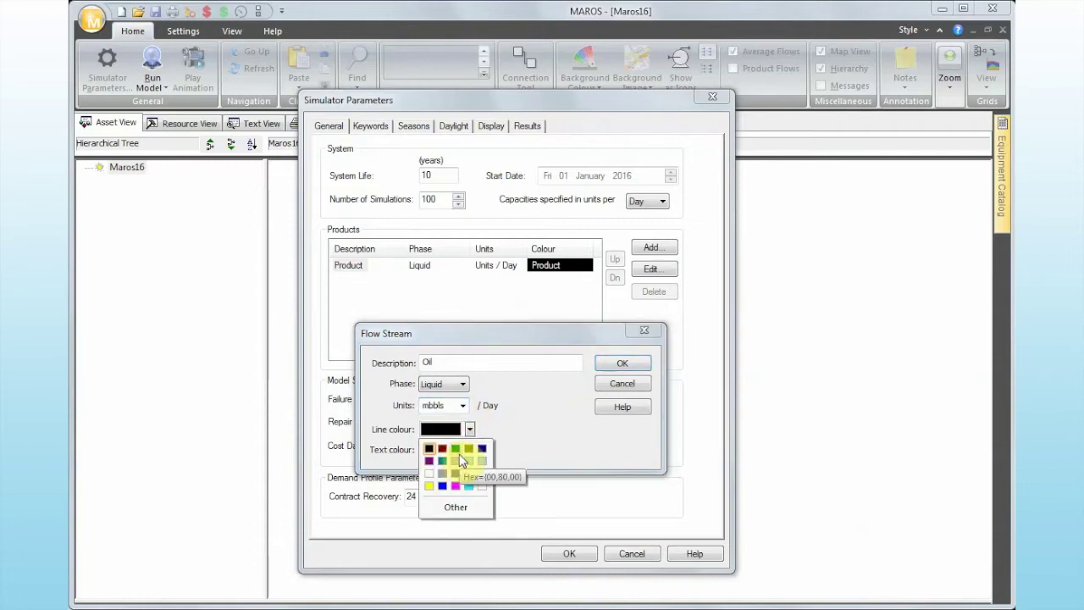
left_click(456, 447)
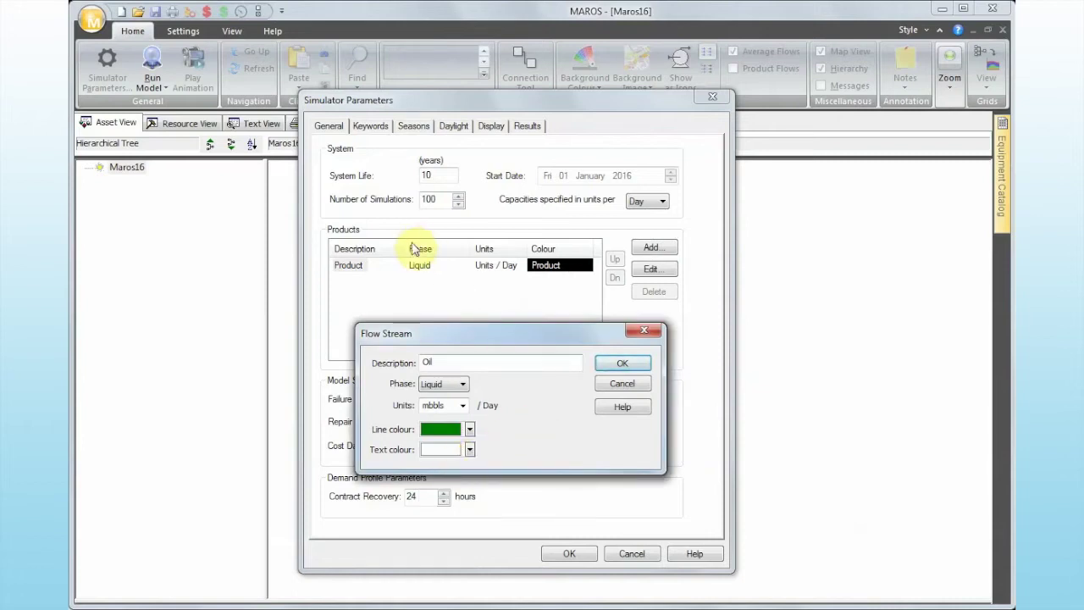
left_click(621, 366)
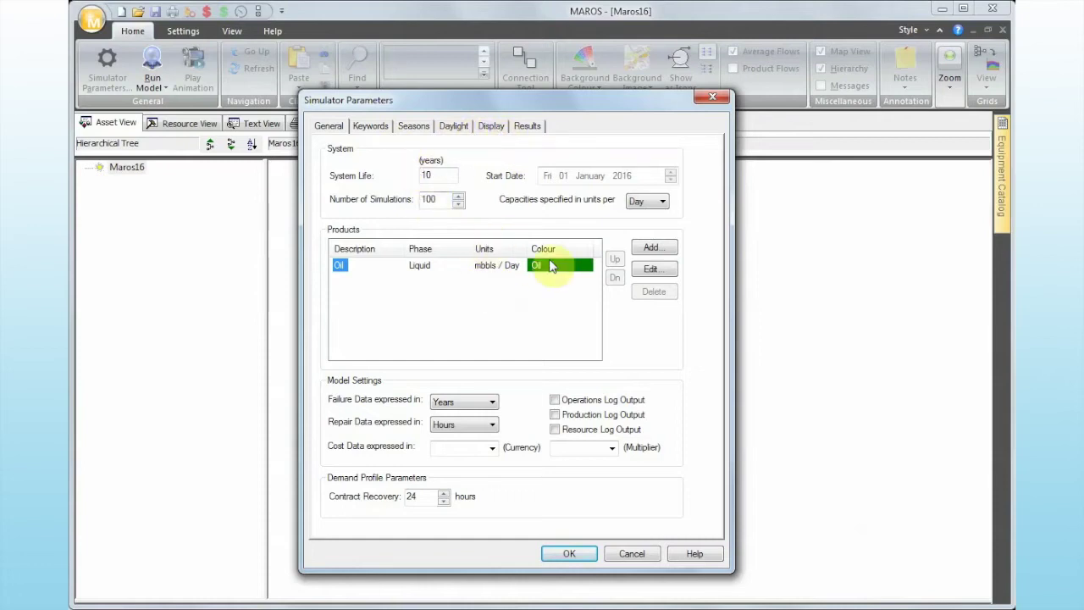
left_click(561, 554)
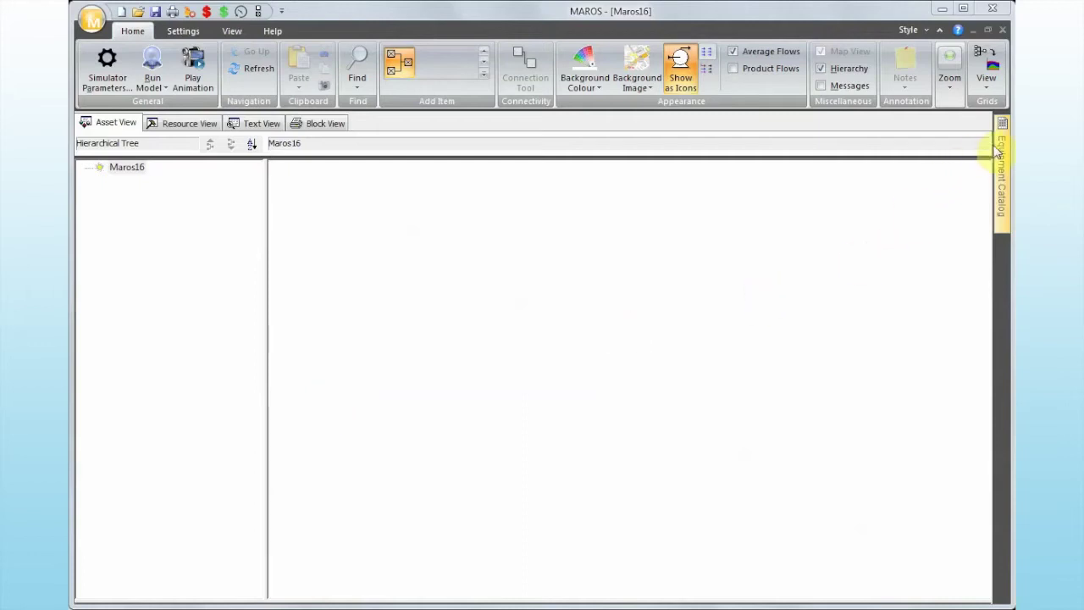
Add a Well Production node from the equipment catalog near the upper left of the diagram and name it Well 1.
mouse_move(998, 149)
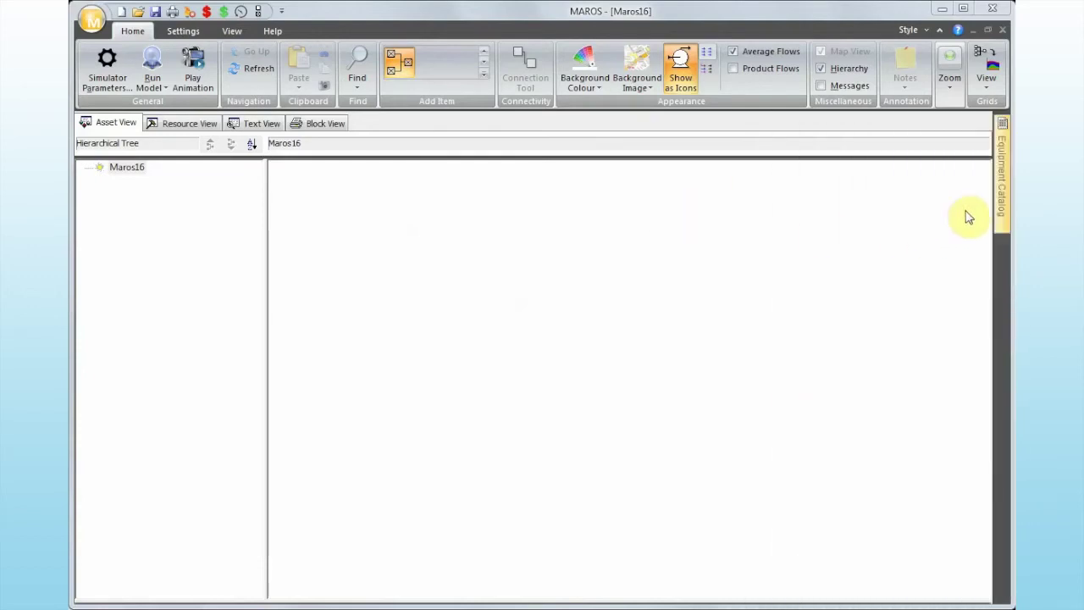
mouse_move(1001, 192)
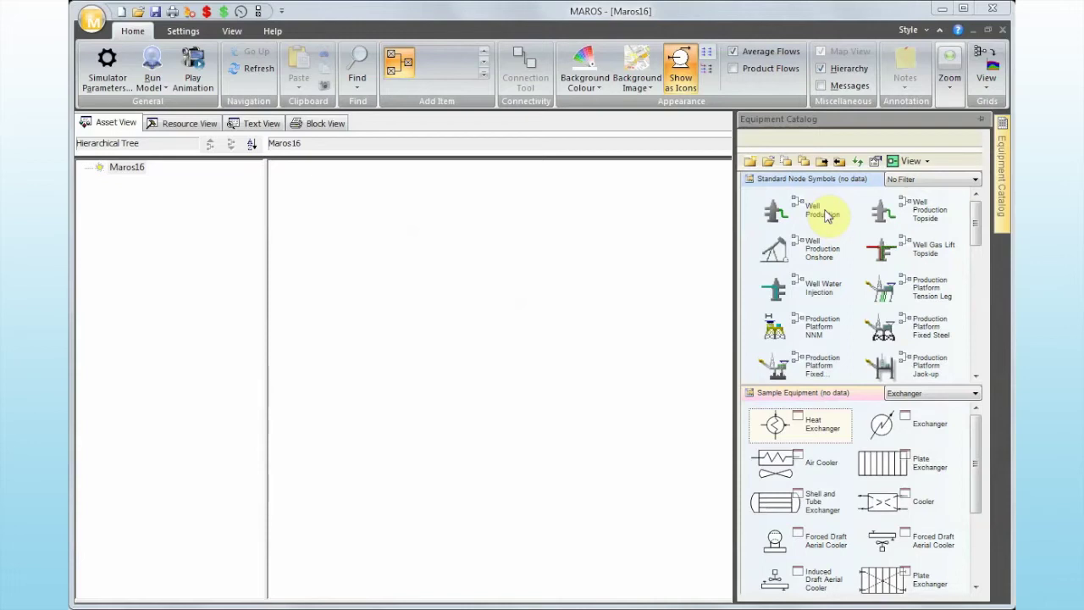
left_click_drag(825, 215, 345, 227)
double_click(468, 262)
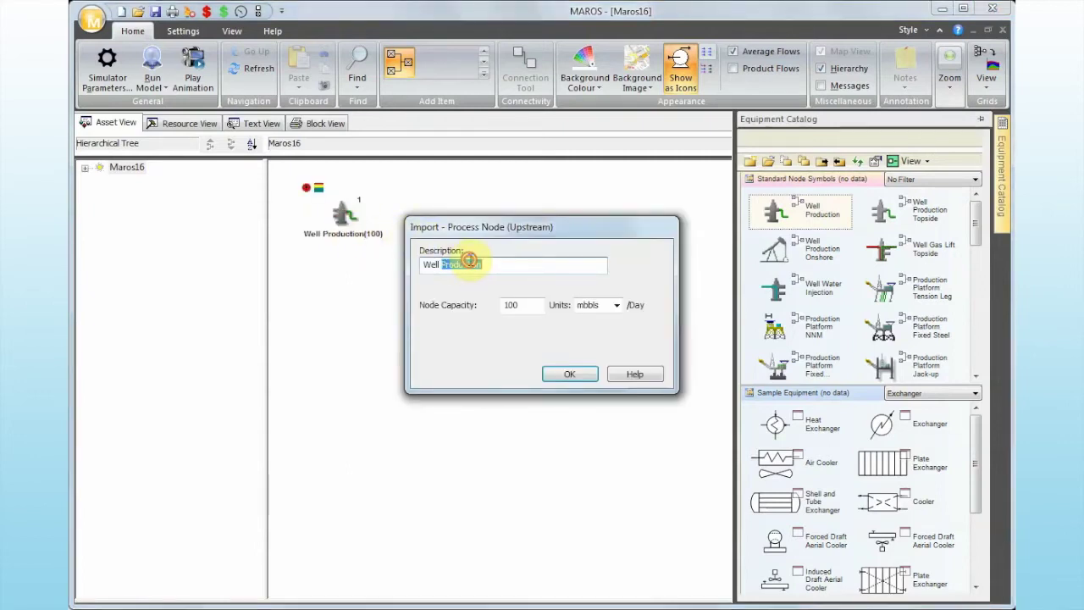
type("1")
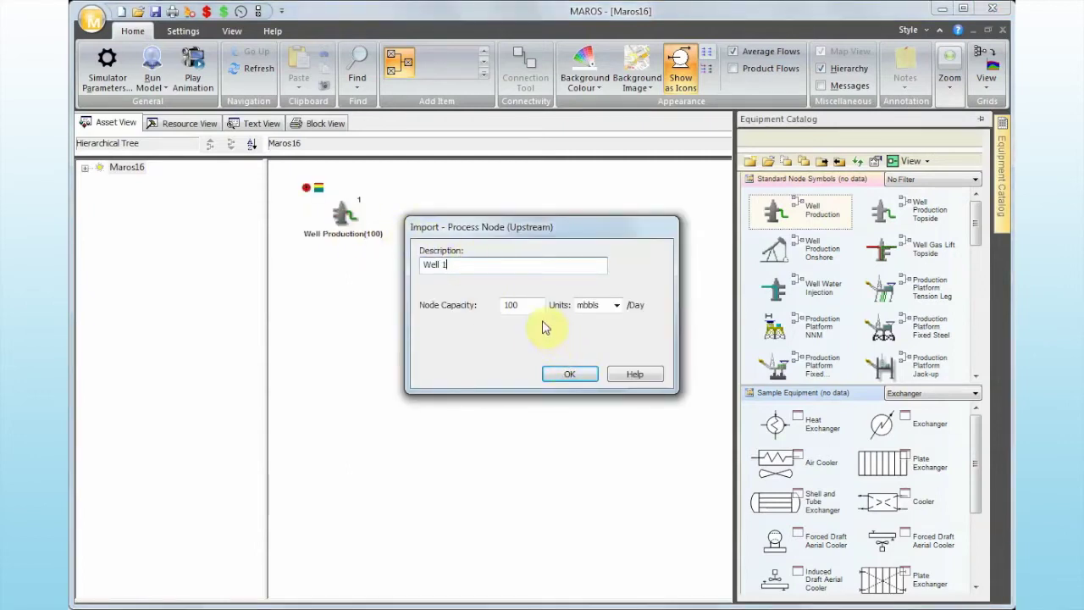
left_click(570, 375)
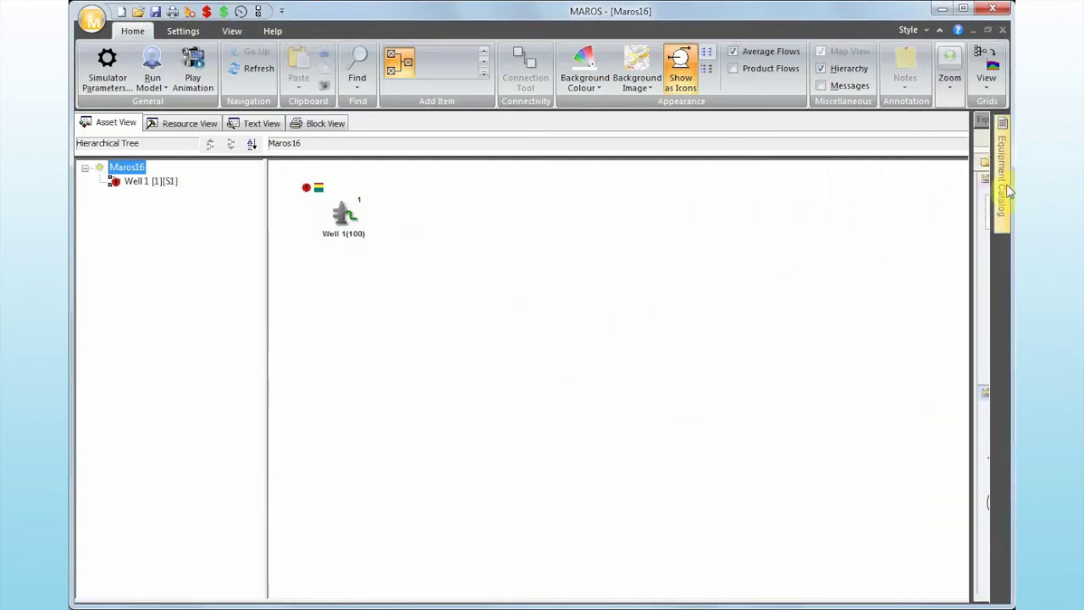
Add a second Well Production node below Well 1 and name it Well 2.
left_click_drag(775, 211, 339, 330)
double_click(461, 265)
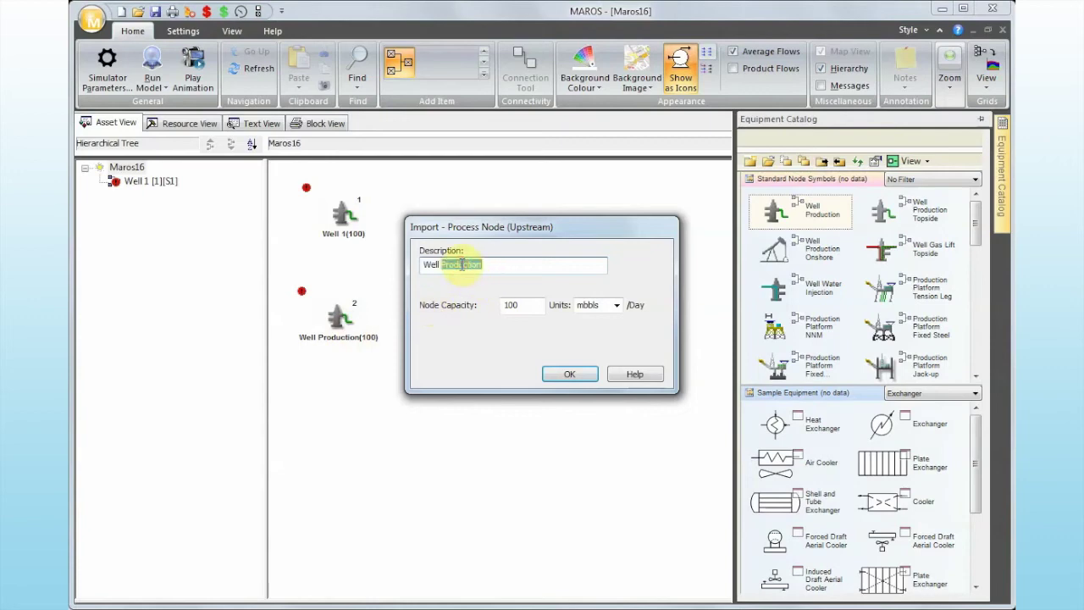
type("2")
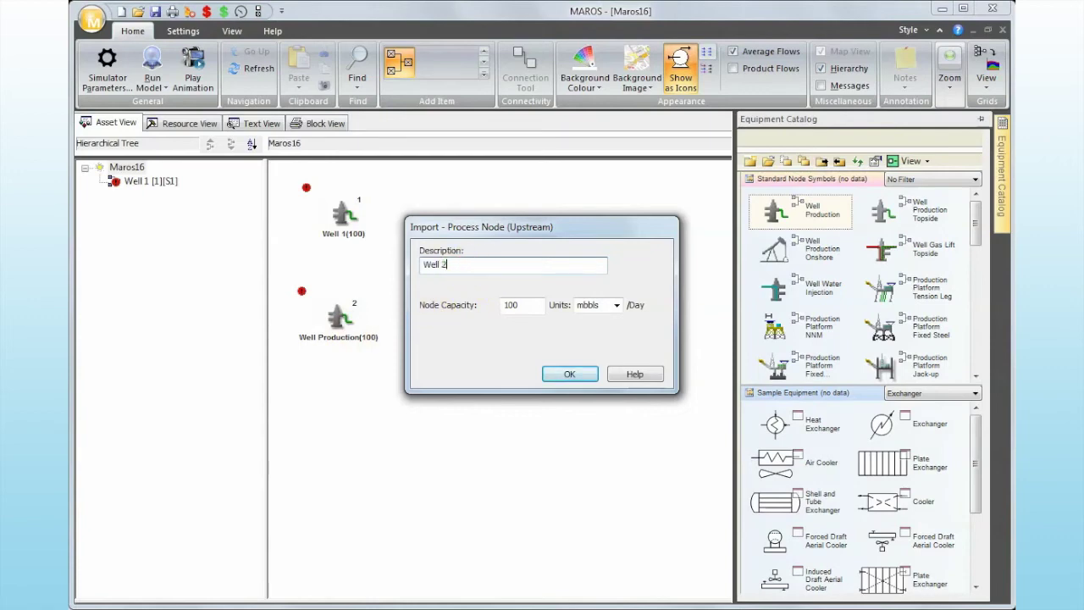
left_click(569, 374)
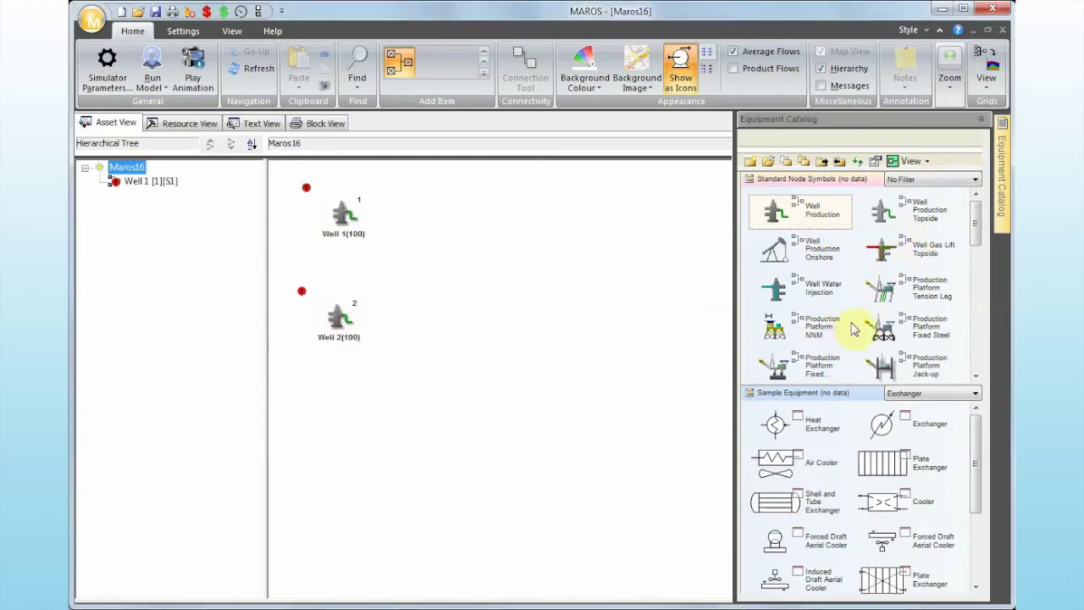
Add a Production Platform Tension Leg node beside the wells, named Production Platform, with a node capacity of 200 mbbls per day.
left_click_drag(914, 297, 508, 274)
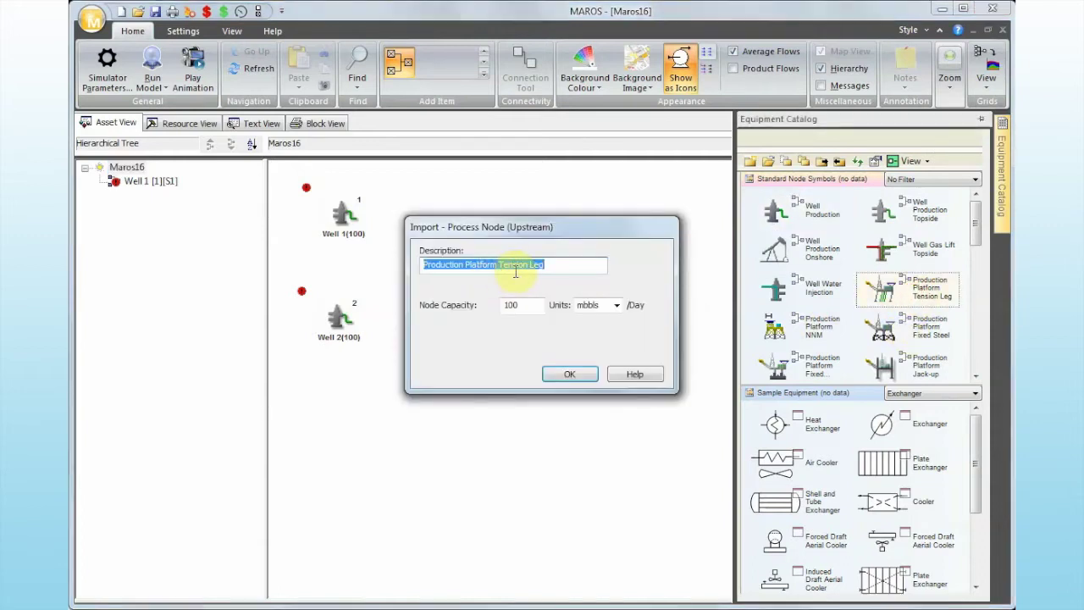
left_click(498, 265)
key("shift+End")
key("Delete")
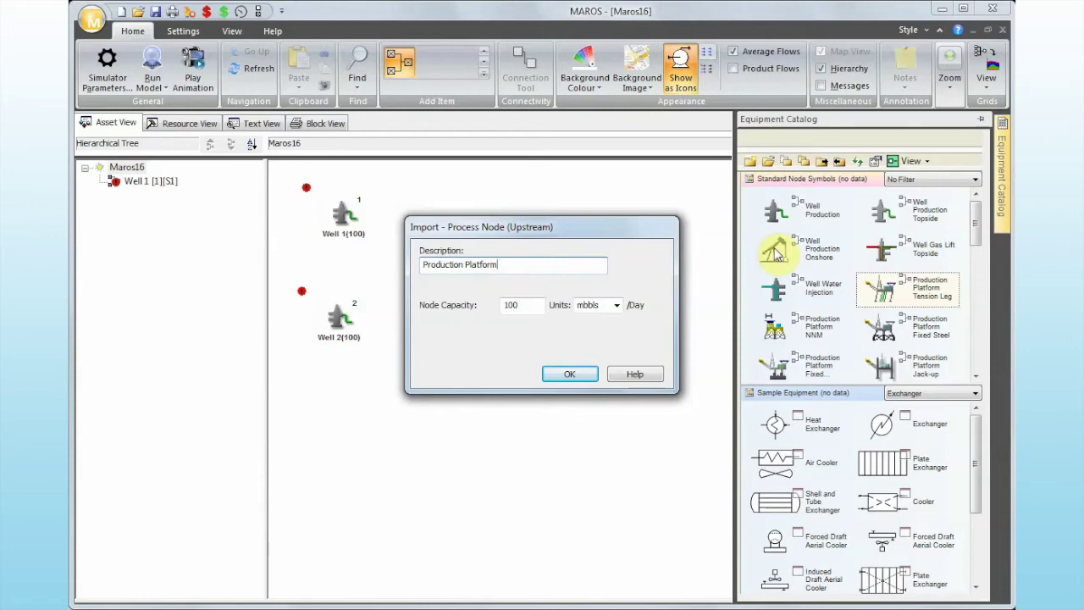
left_click(505, 305)
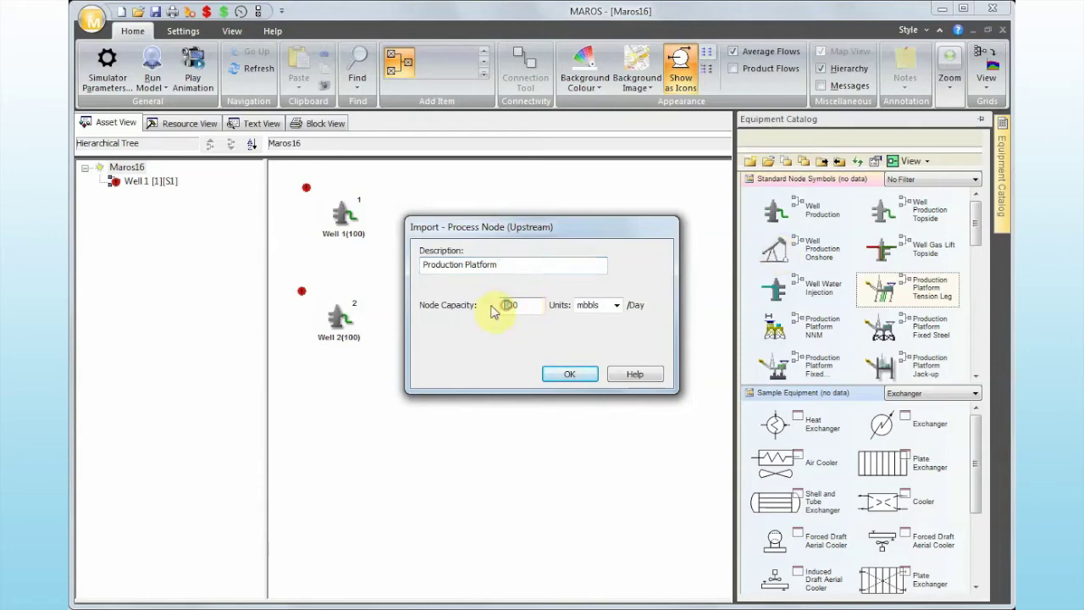
key("Delete")
type("2")
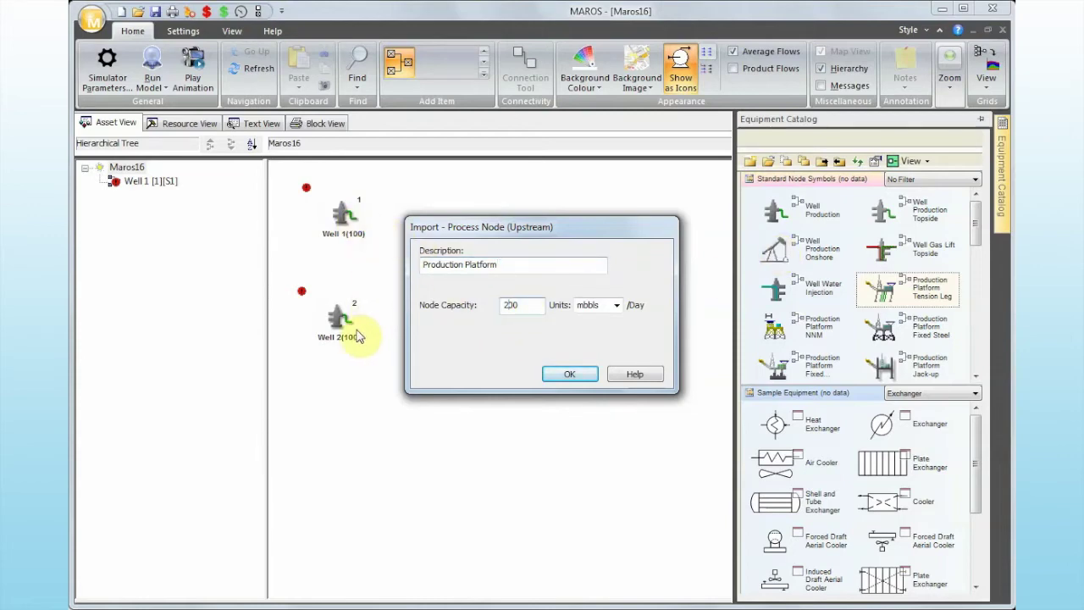
left_click(563, 375)
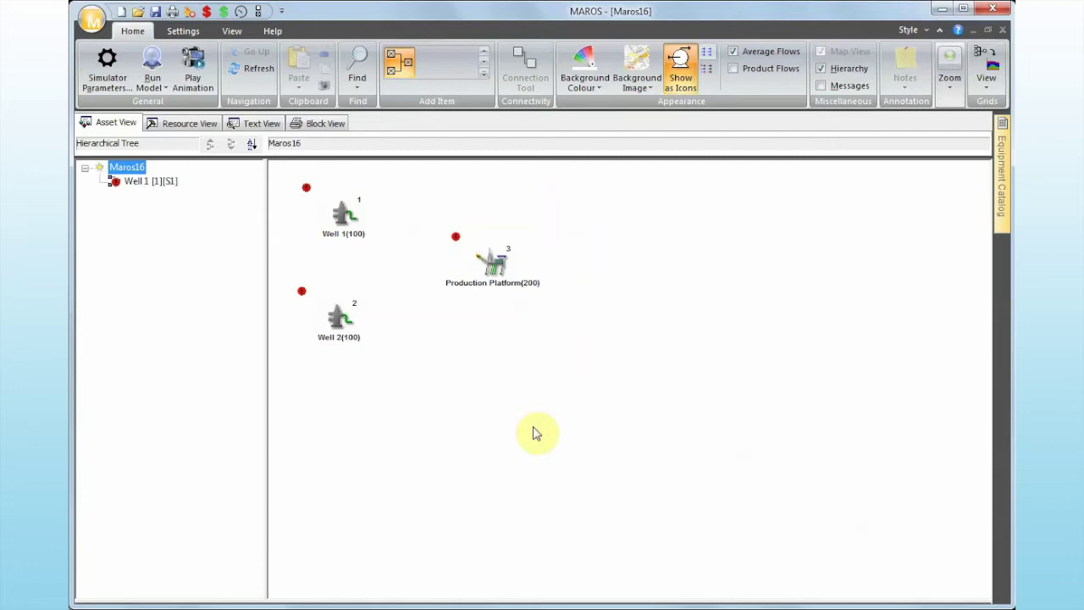
Connect Well 1 to the Production Platform with the Connection Tool.
left_click(613, 263)
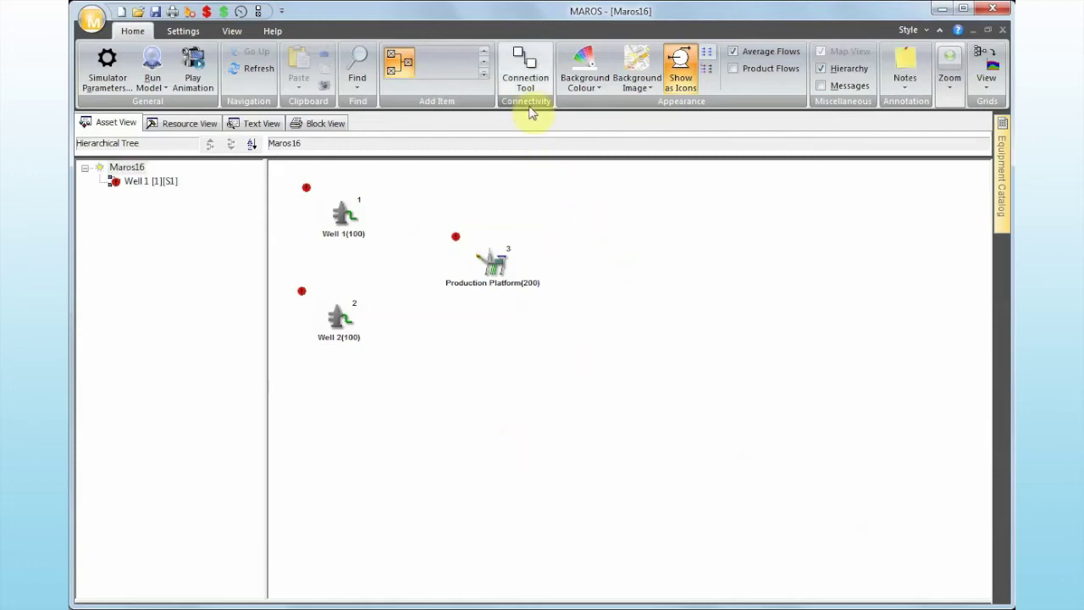
left_click(531, 91)
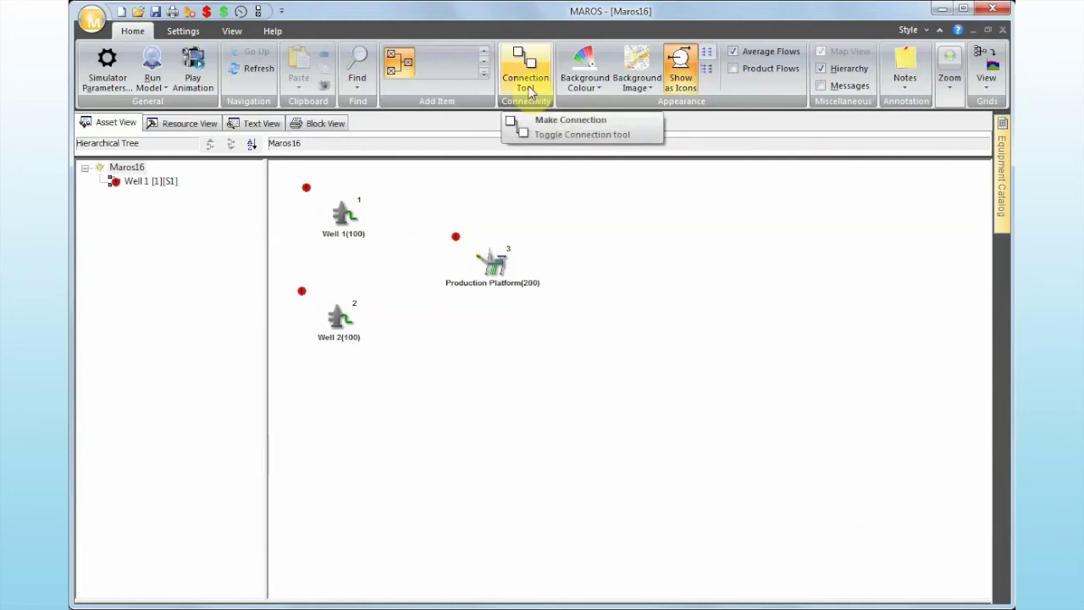
left_click(531, 77)
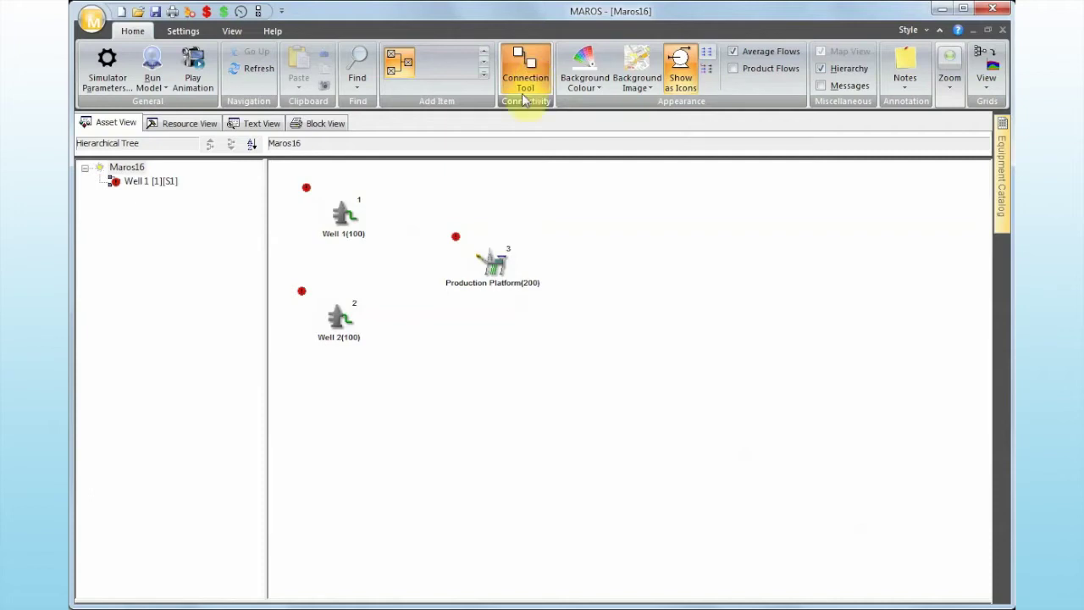
left_click(493, 271)
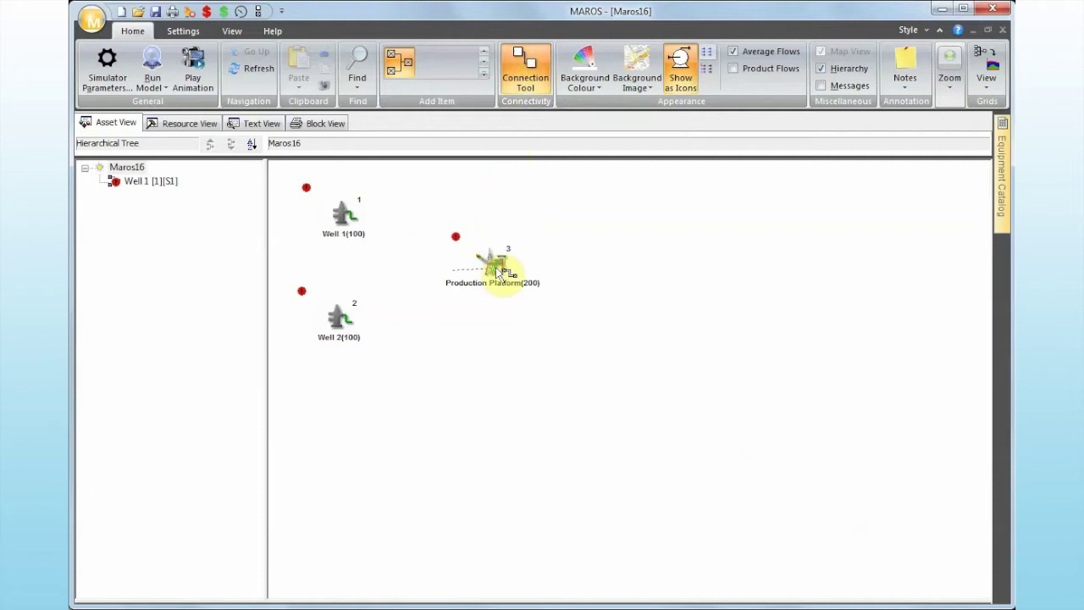
left_click_drag(498, 271, 347, 218)
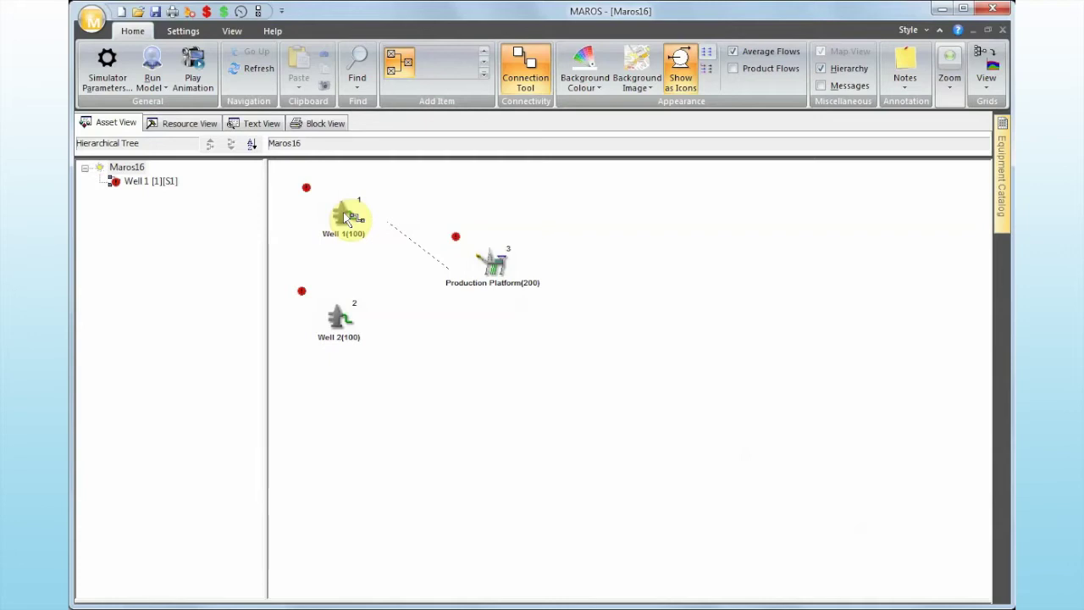
mouse_move(347, 218)
left_mouse_down()
mouse_move(508, 280)
mouse_move(484, 259)
mouse_move(403, 247)
mouse_move(341, 216)
left_mouse_up()
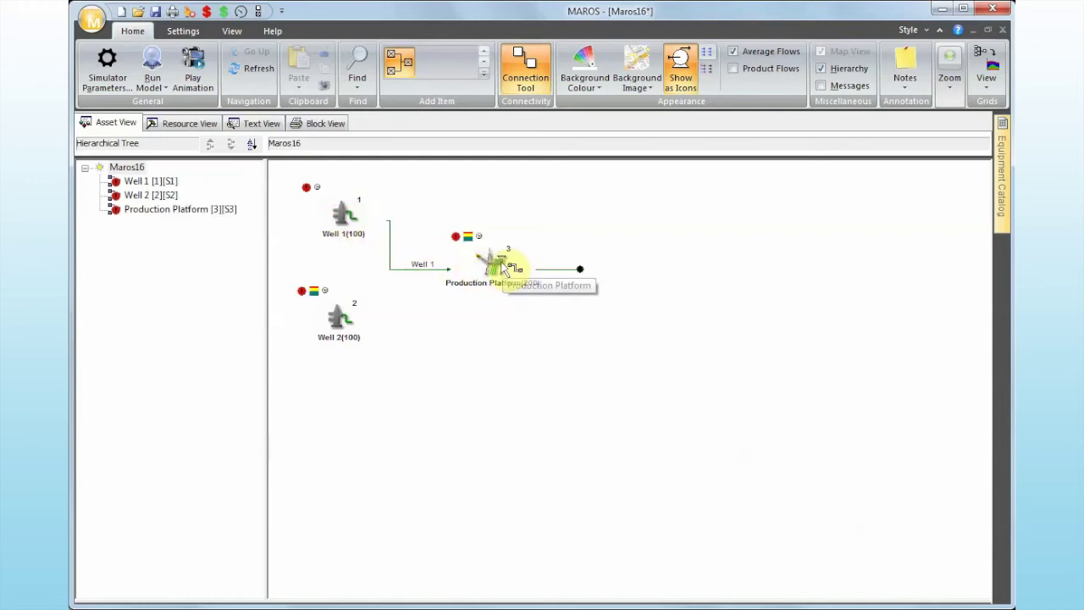
Connect Well 2 to the Production Platform and align the vertical segment of Well 1's line with it.
left_click_drag(506, 268, 394, 298)
key("Escape")
left_click_drag(389, 251, 395, 250)
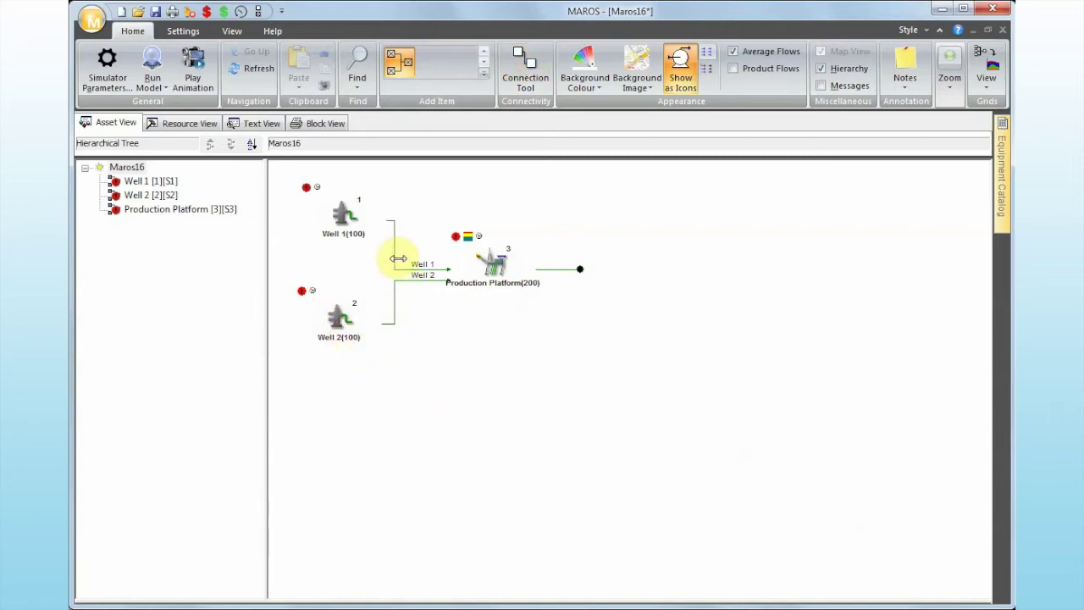
left_click(497, 317)
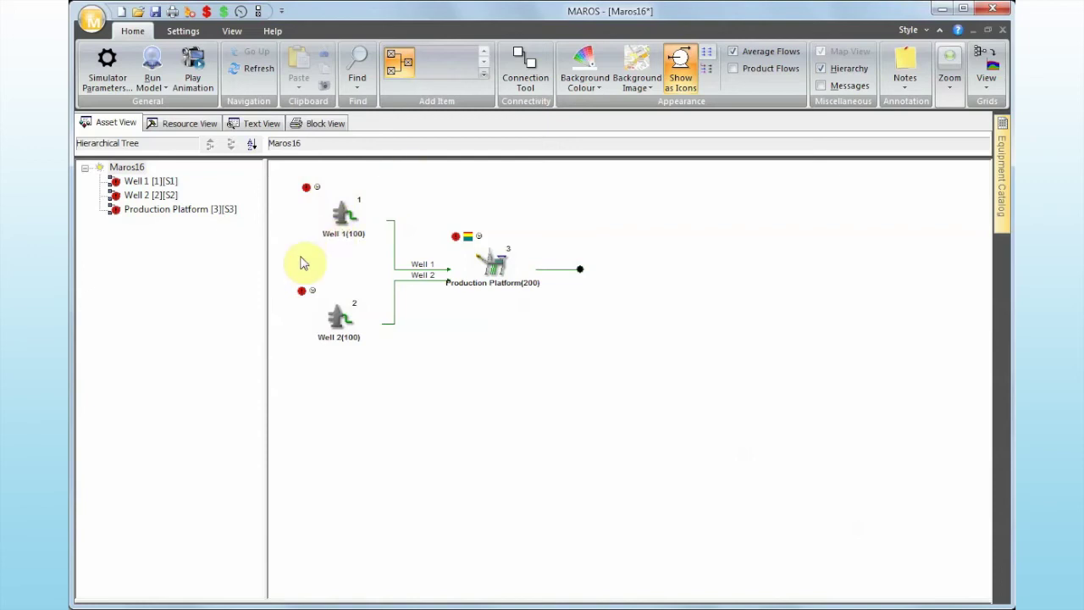
left_click(339, 314)
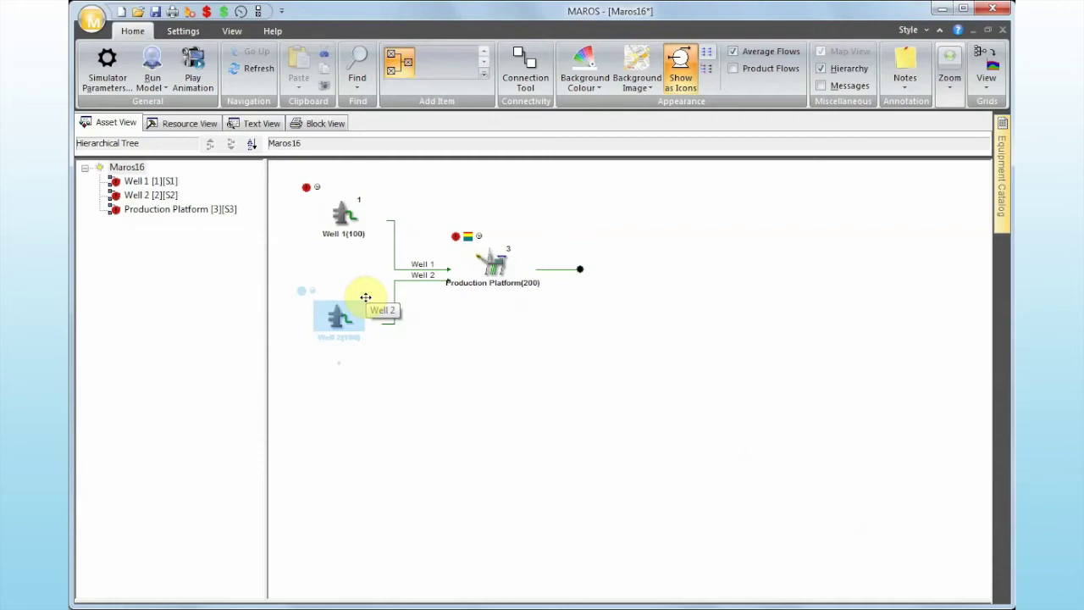
left_click(473, 342)
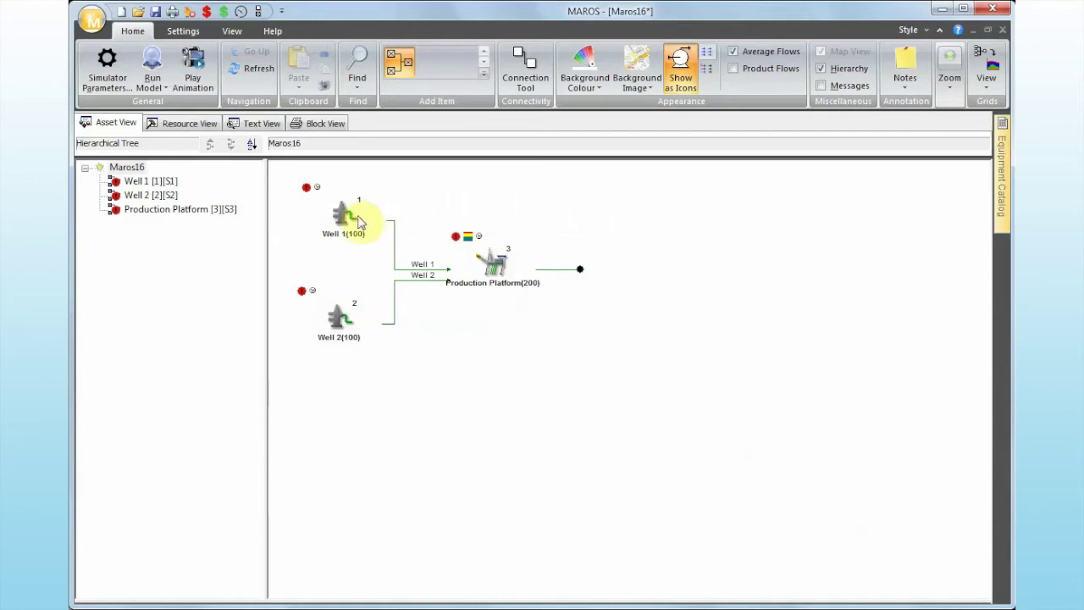
left_click(377, 388)
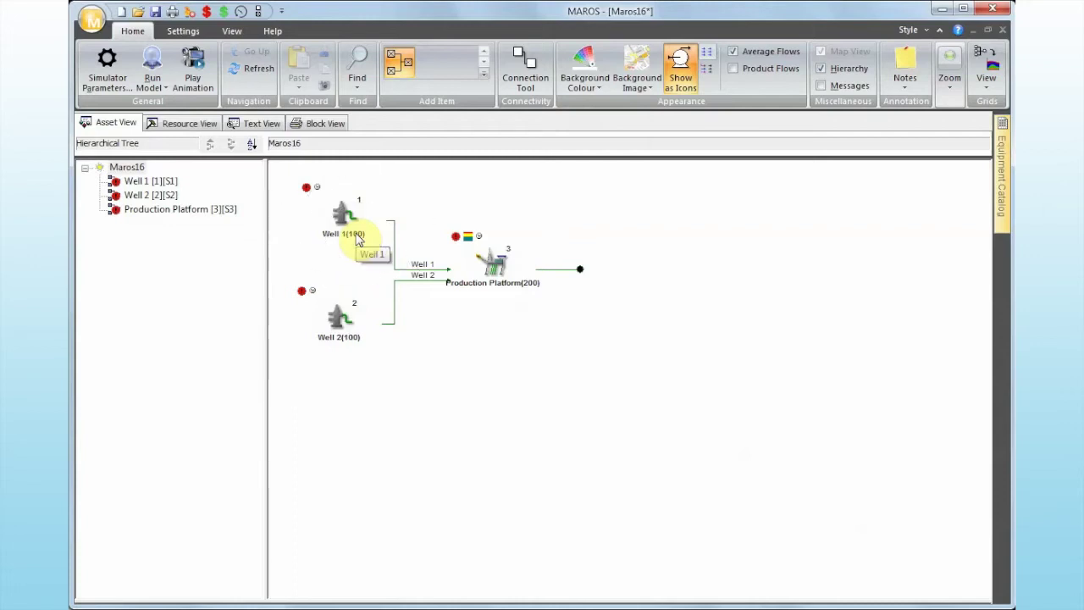
left_click(353, 335)
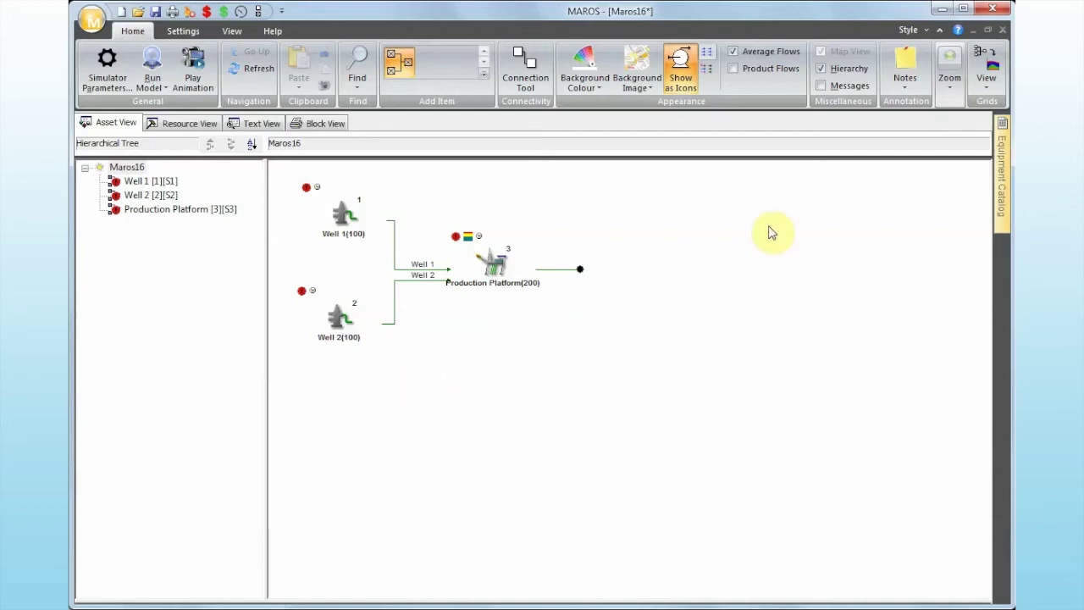
Switch from the asset diagram to the Flow Grid.
left_click(989, 89)
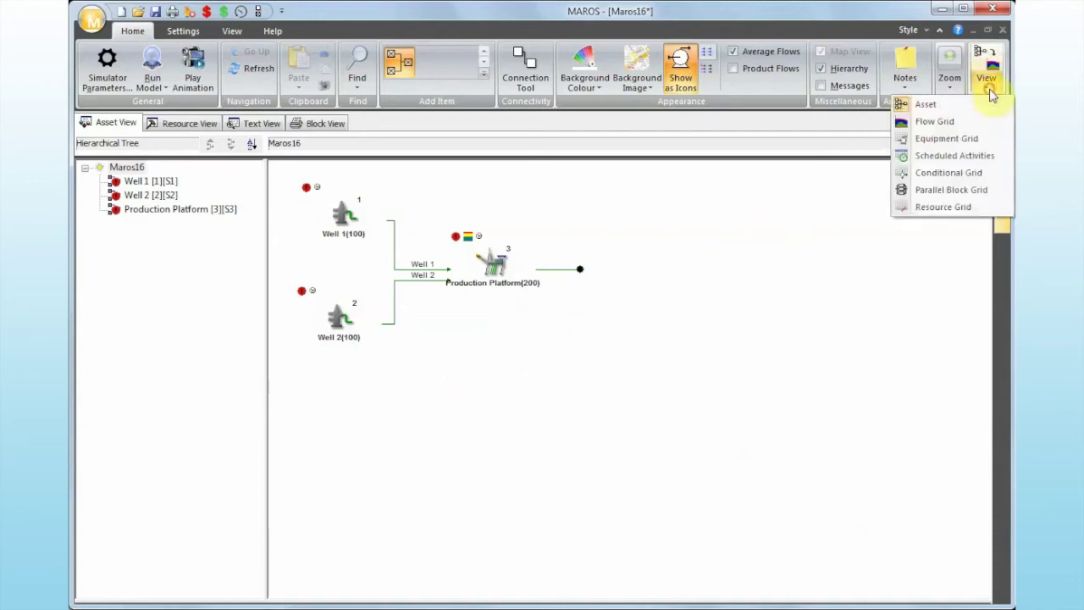
left_click(978, 129)
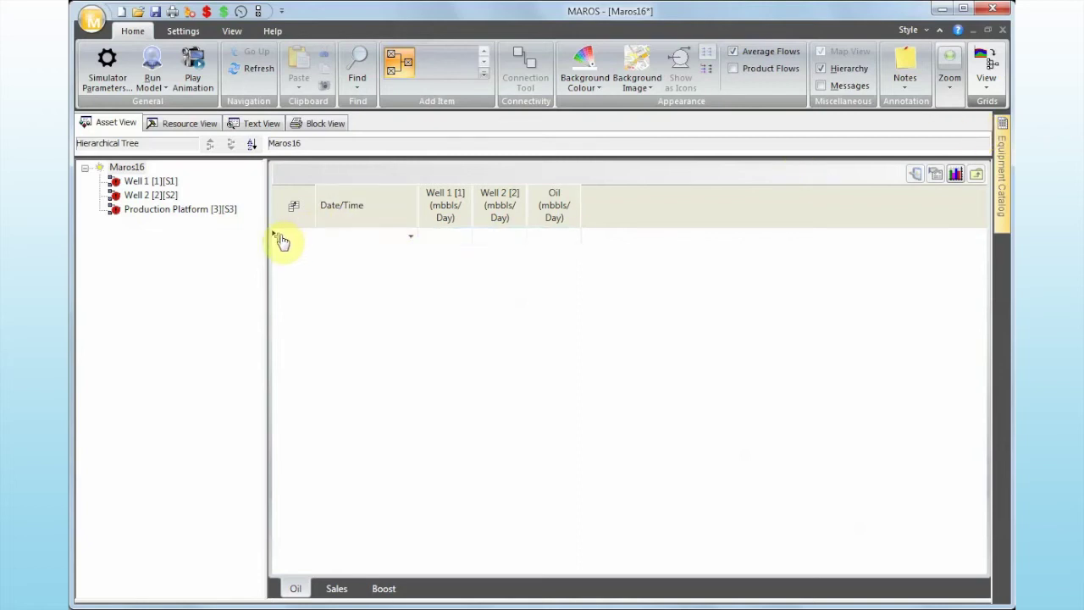
right_click(281, 239)
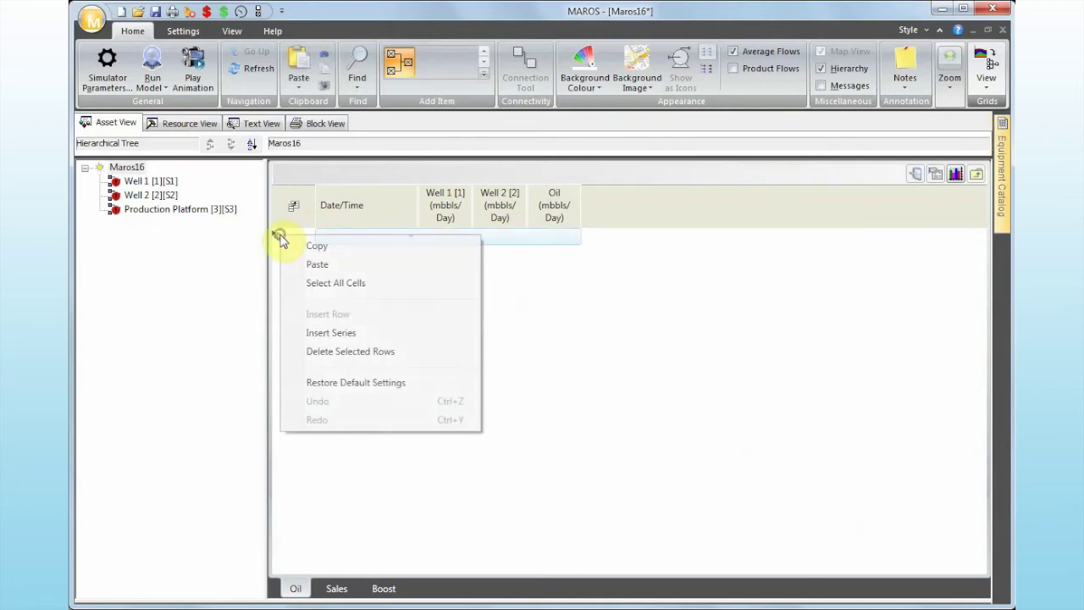
left_click(351, 332)
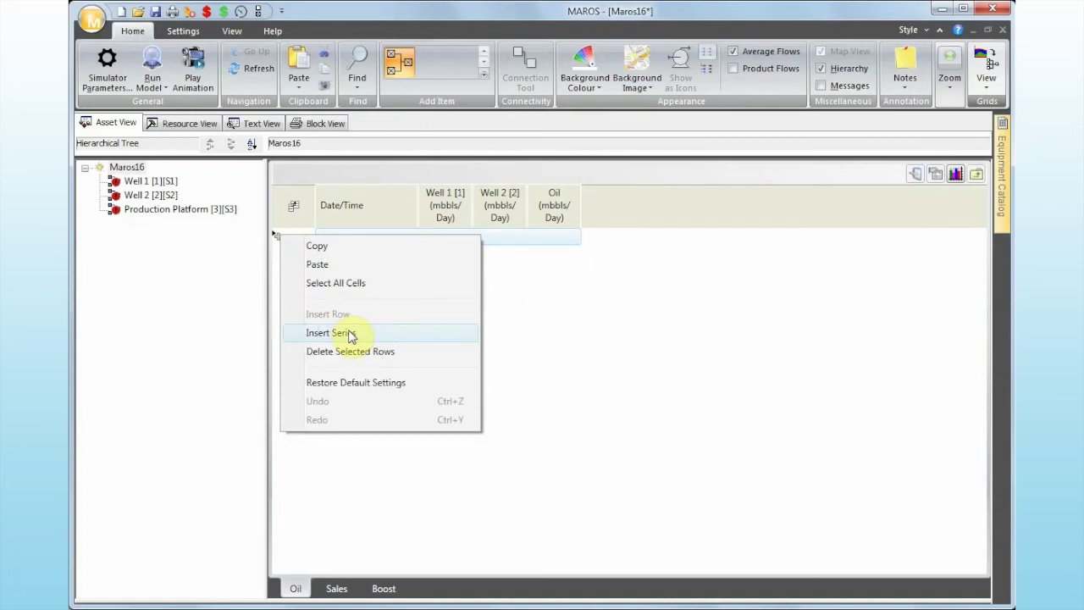
left_click(503, 329)
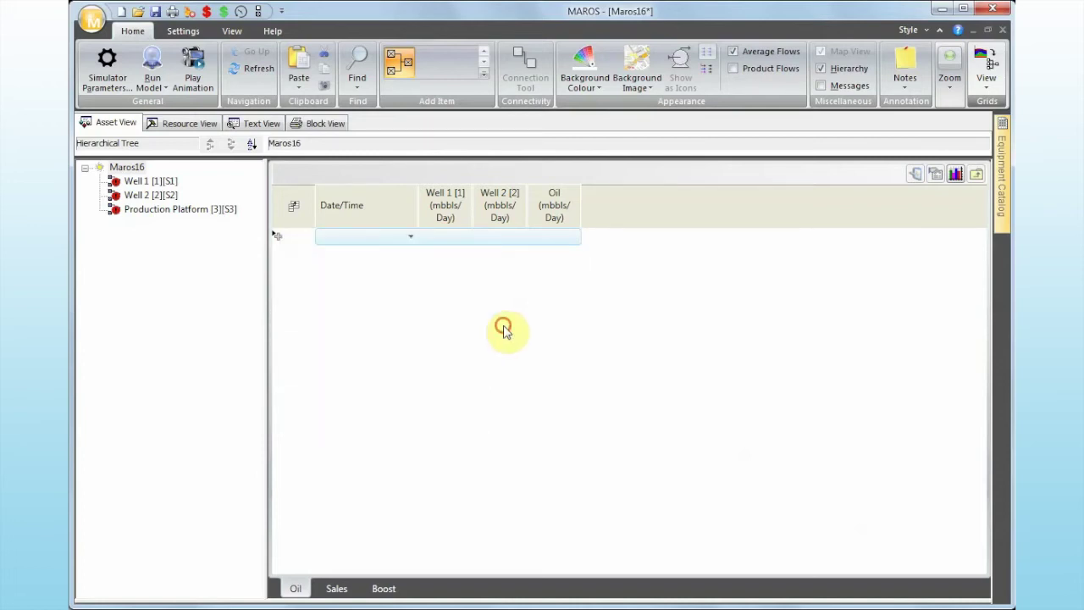
Add a first row to the Oil flow grid with 100 mbbls per day for both Well 1 and Well 2.
left_click(439, 239)
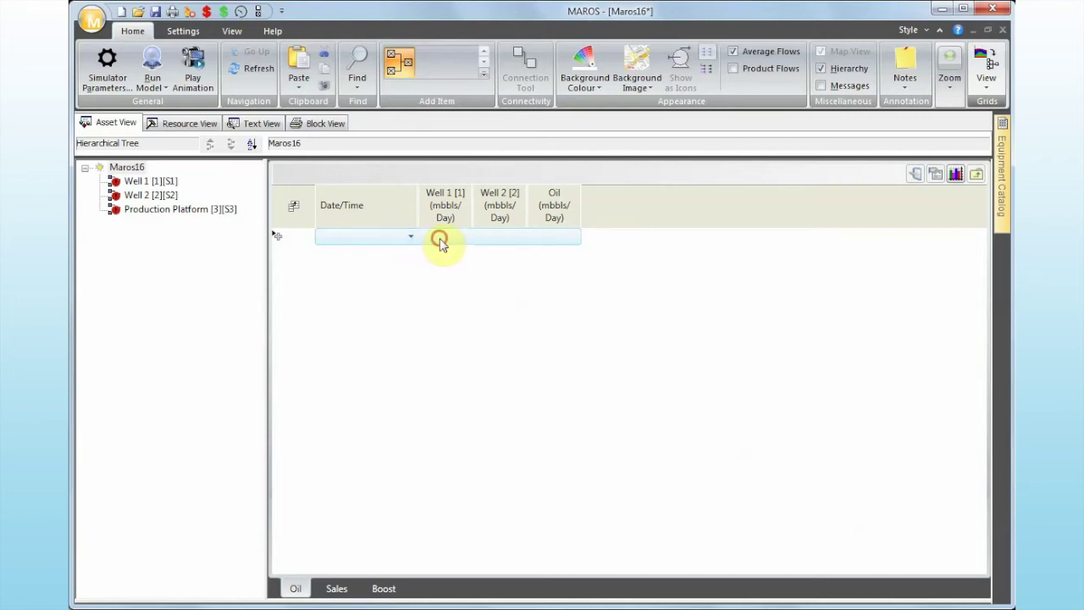
type("100")
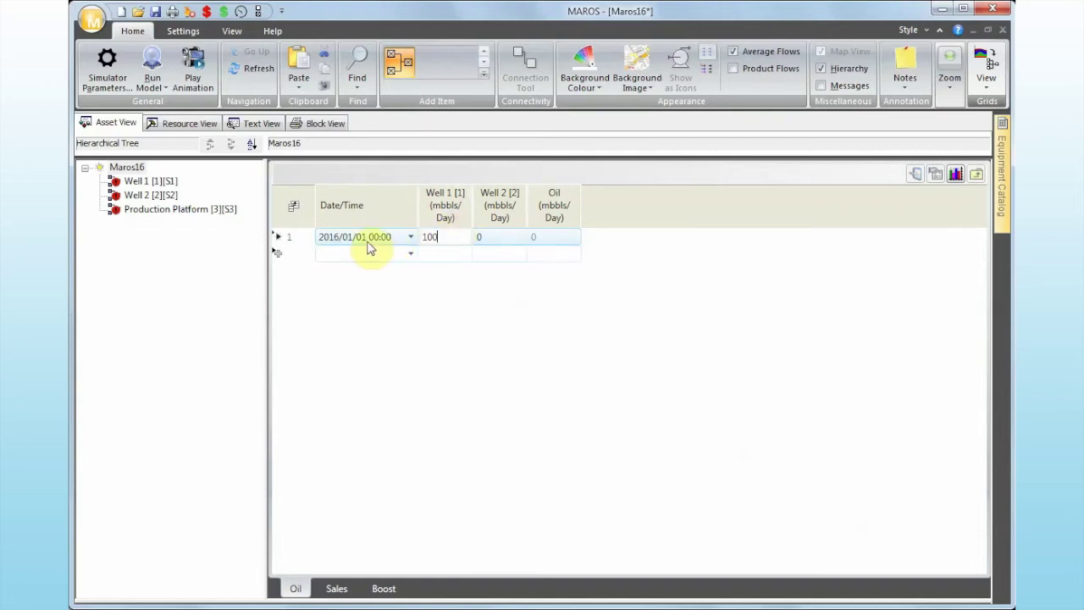
left_click(496, 238)
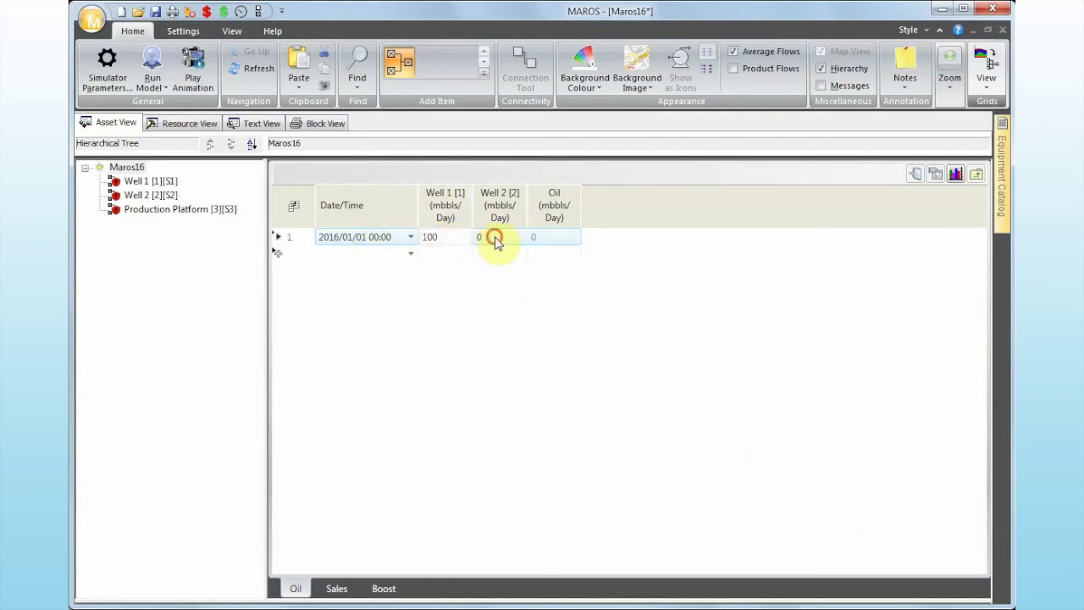
type("100")
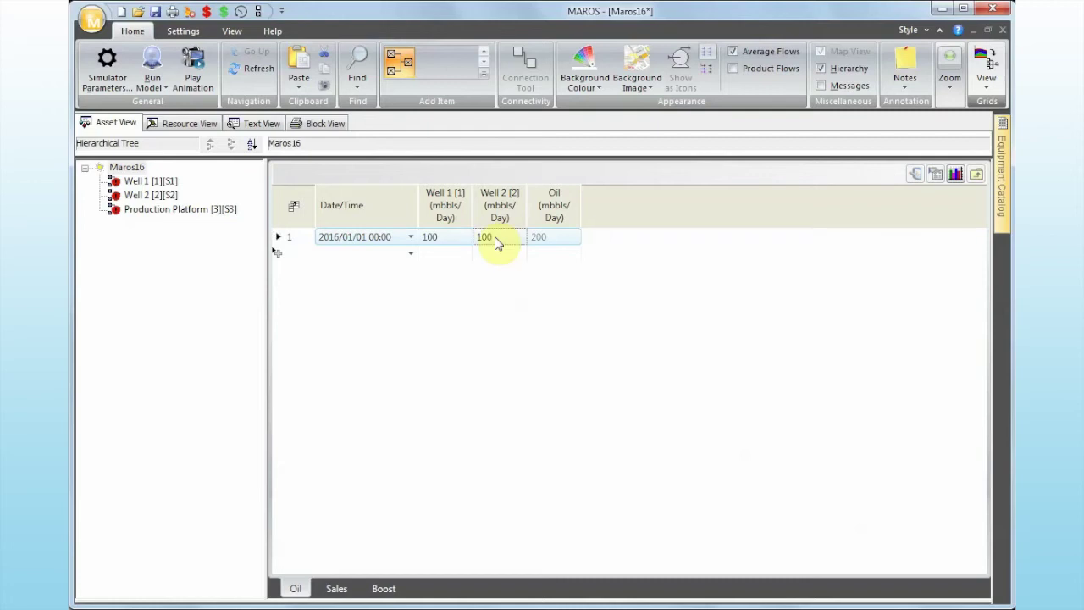
key("Return")
Set the date of the oil flow row to 1 January 2020.
left_click(410, 241)
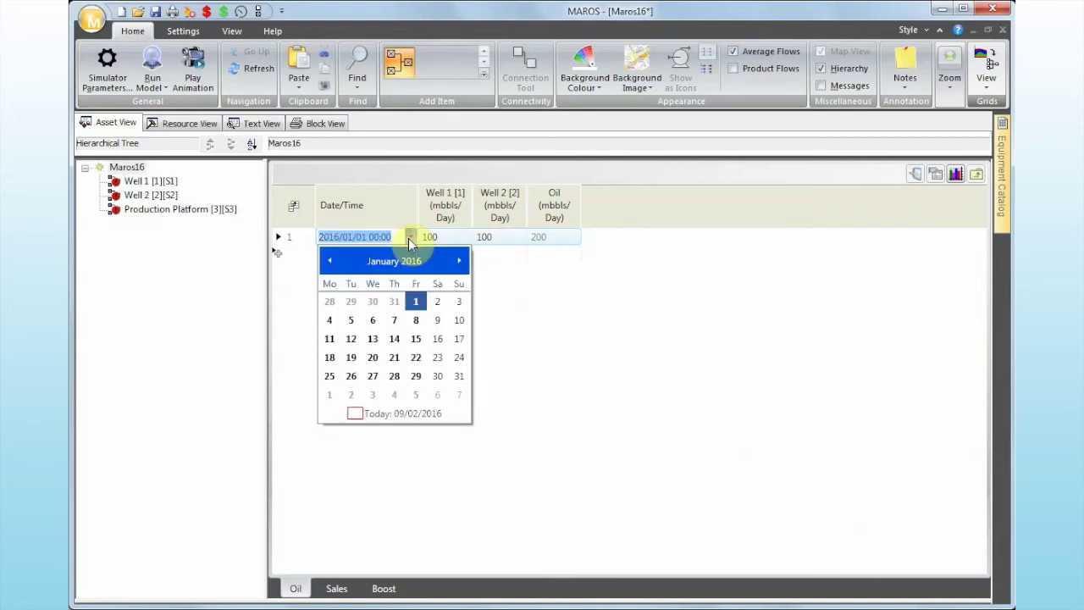
left_click(405, 262)
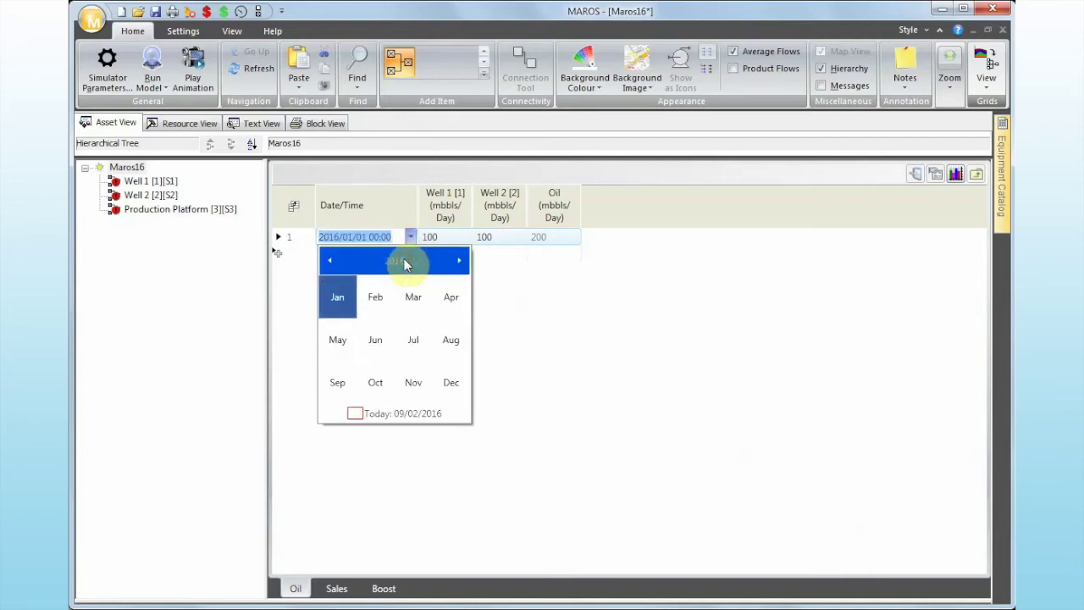
left_click(405, 262)
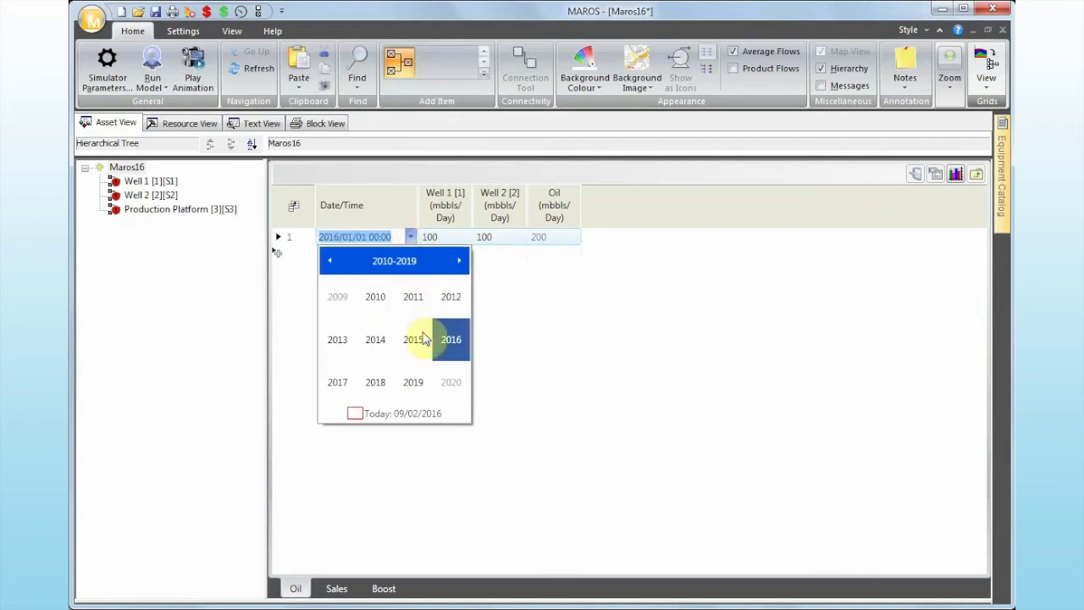
left_click(452, 381)
left_click(338, 298)
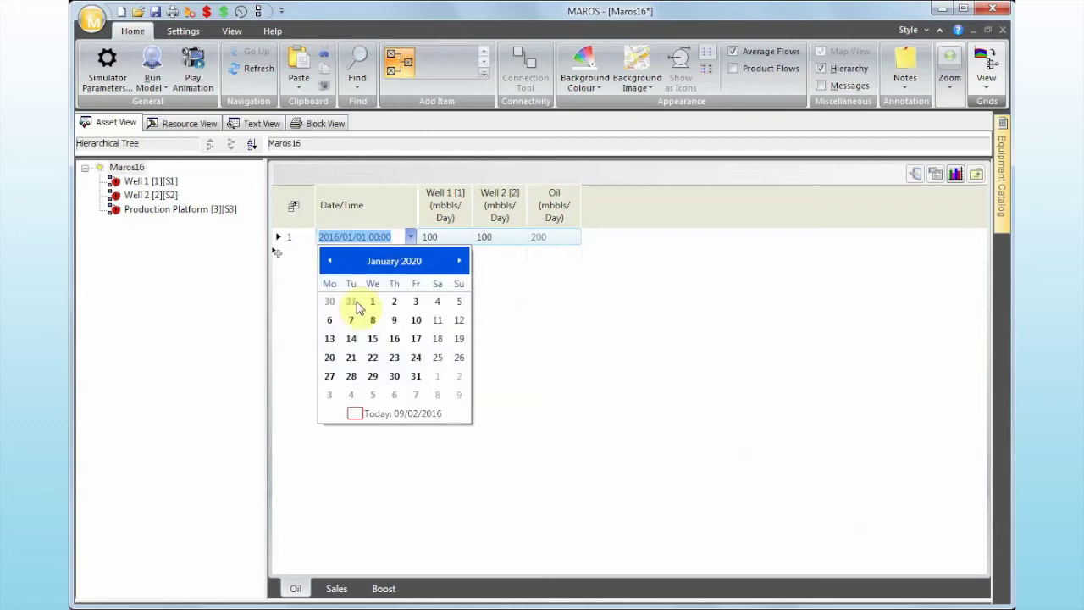
left_click(375, 301)
left_click(378, 311)
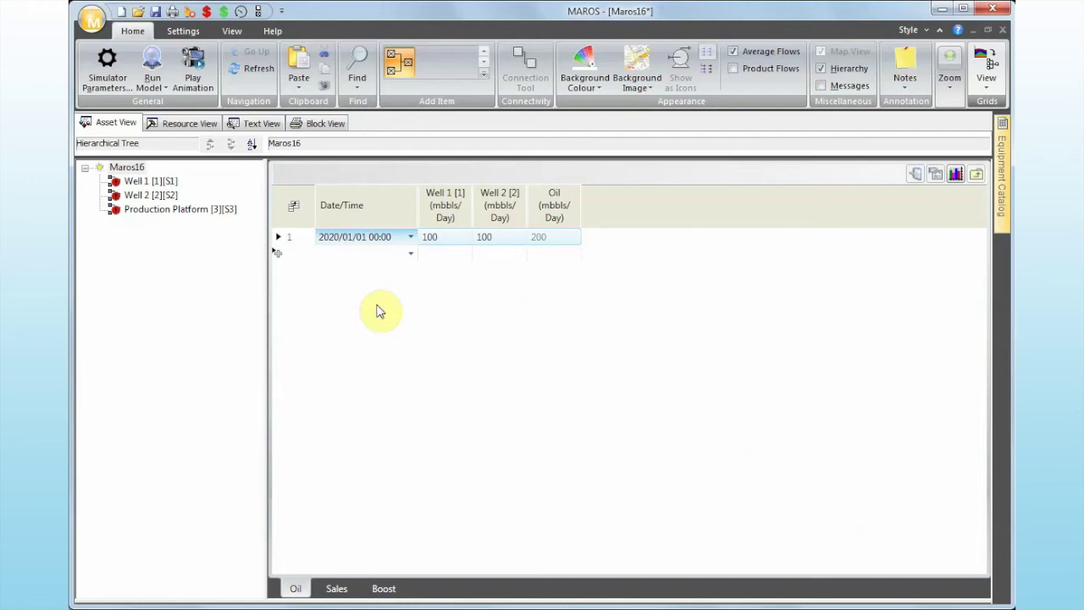
Return to the Asset diagram and open the contents of the Production Platform node.
left_click(987, 80)
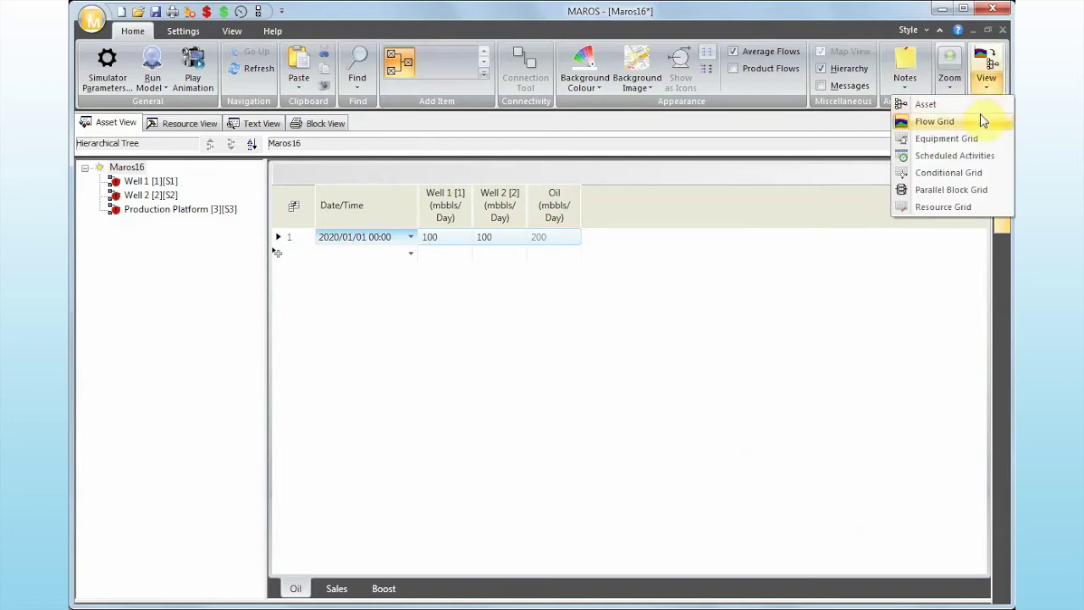
left_click(980, 104)
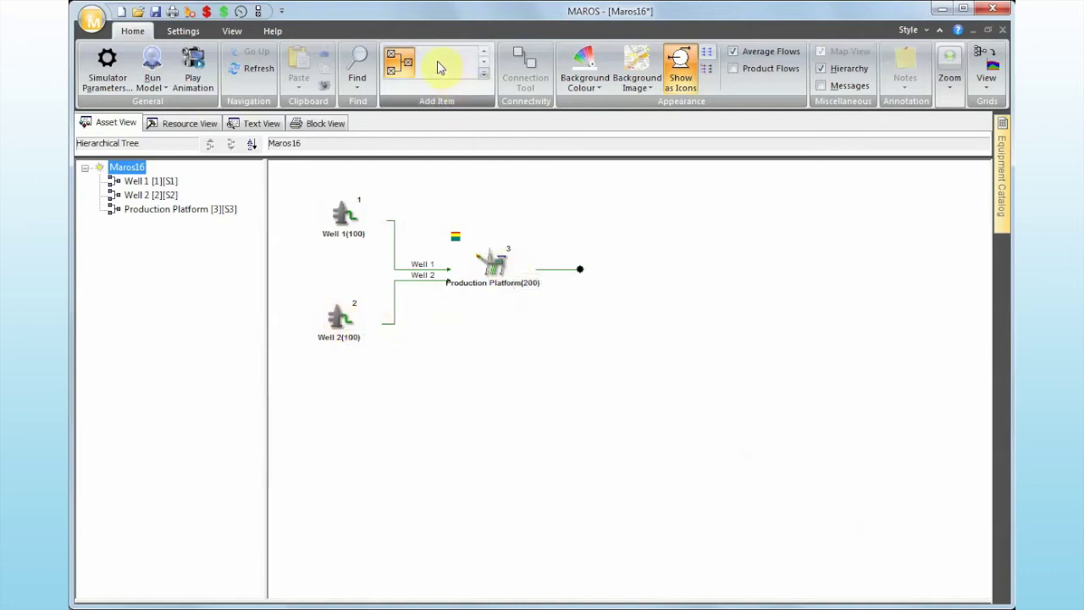
double_click(495, 264)
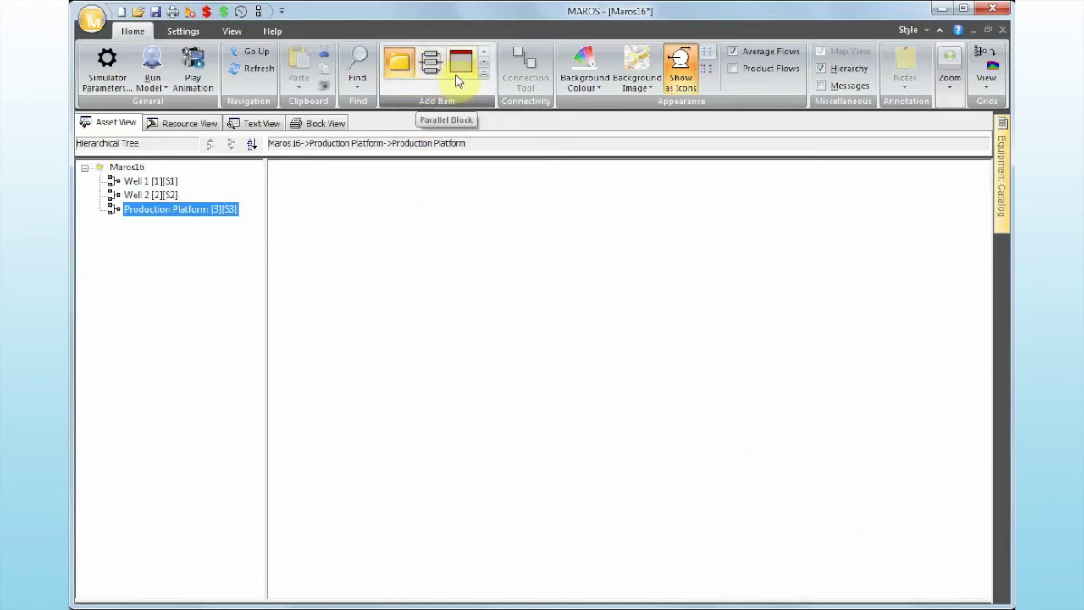
left_click(483, 63)
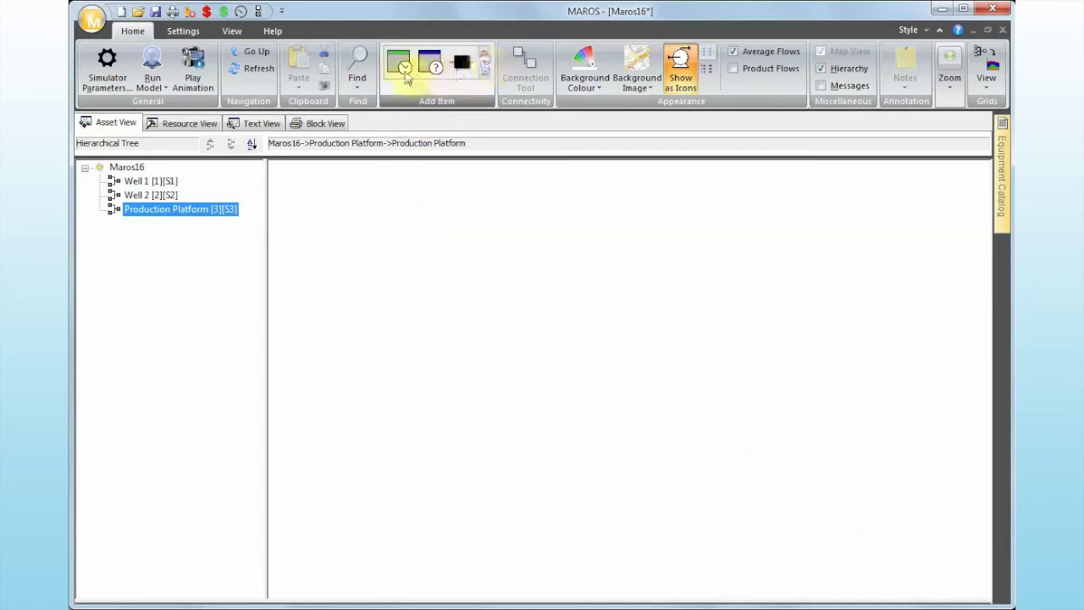
left_click(483, 62)
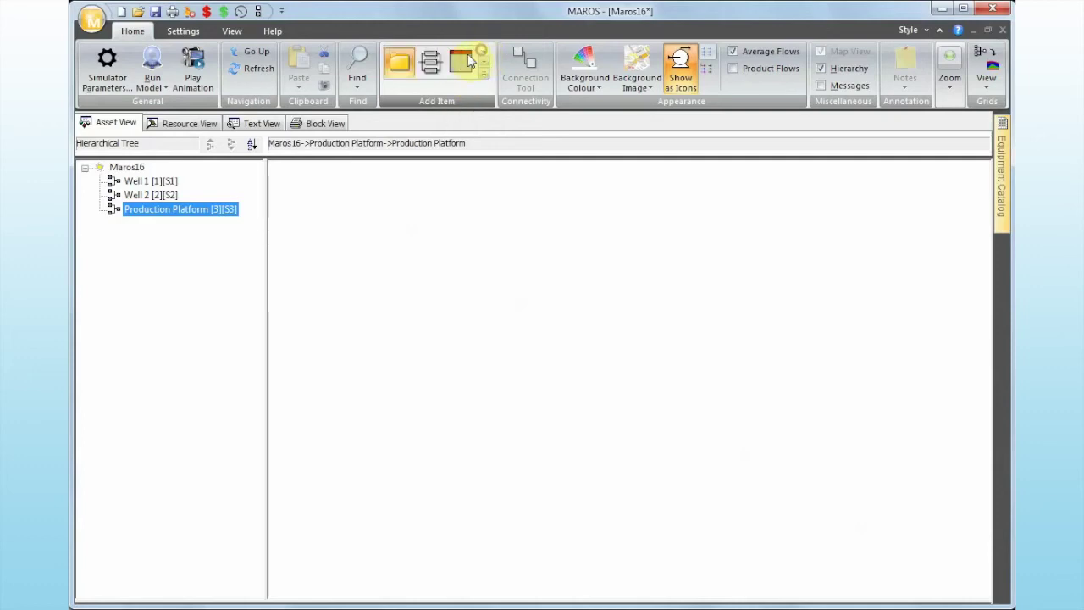
Add a System or Group item inside the Production Platform and rename it Unplanned shutdowns.
left_click(401, 72)
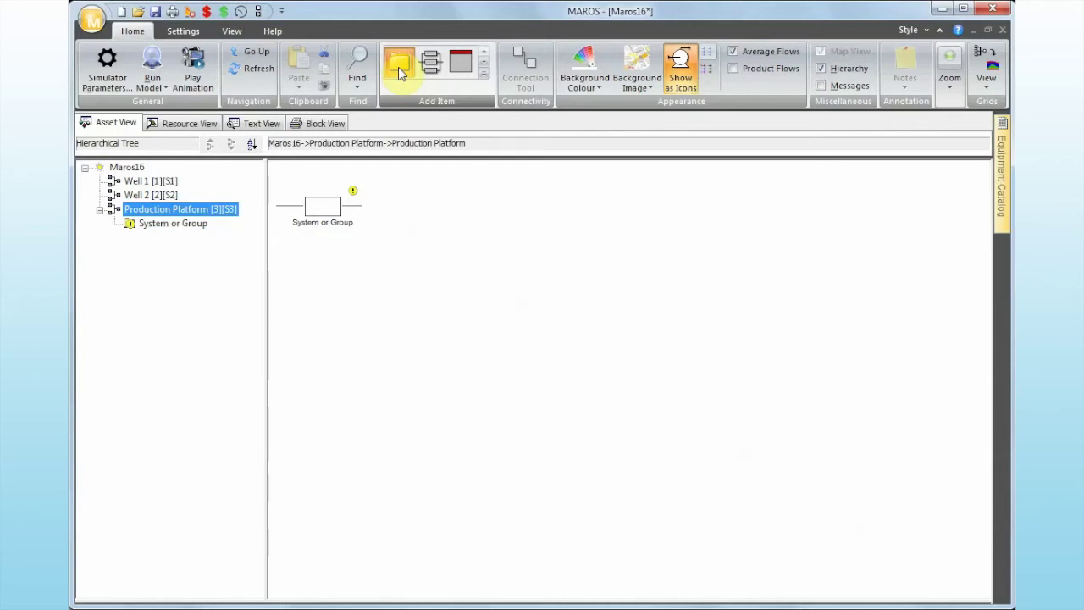
left_click(188, 224)
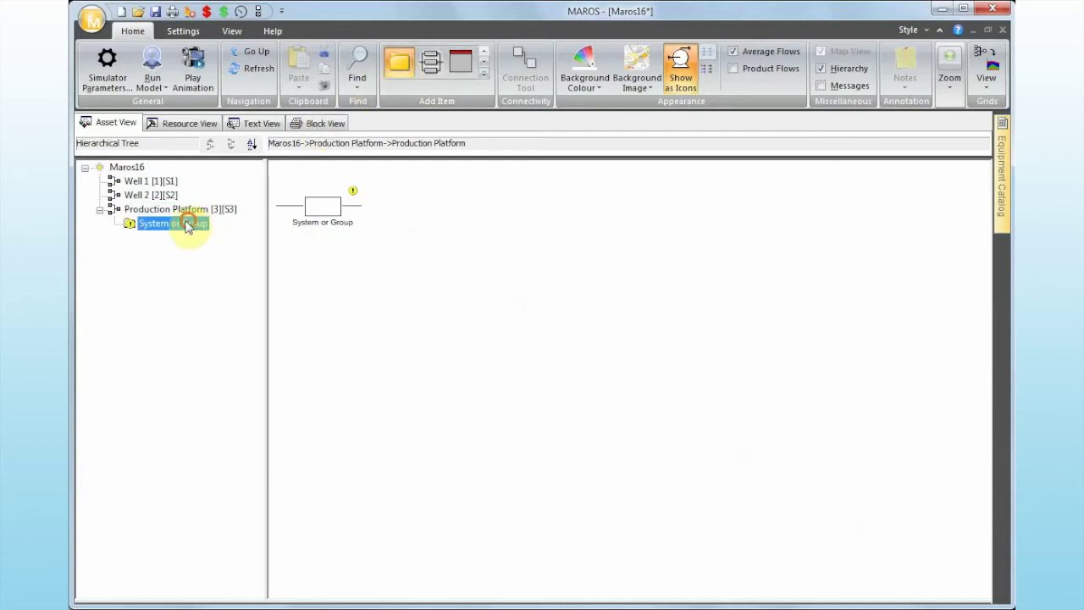
left_click(169, 225)
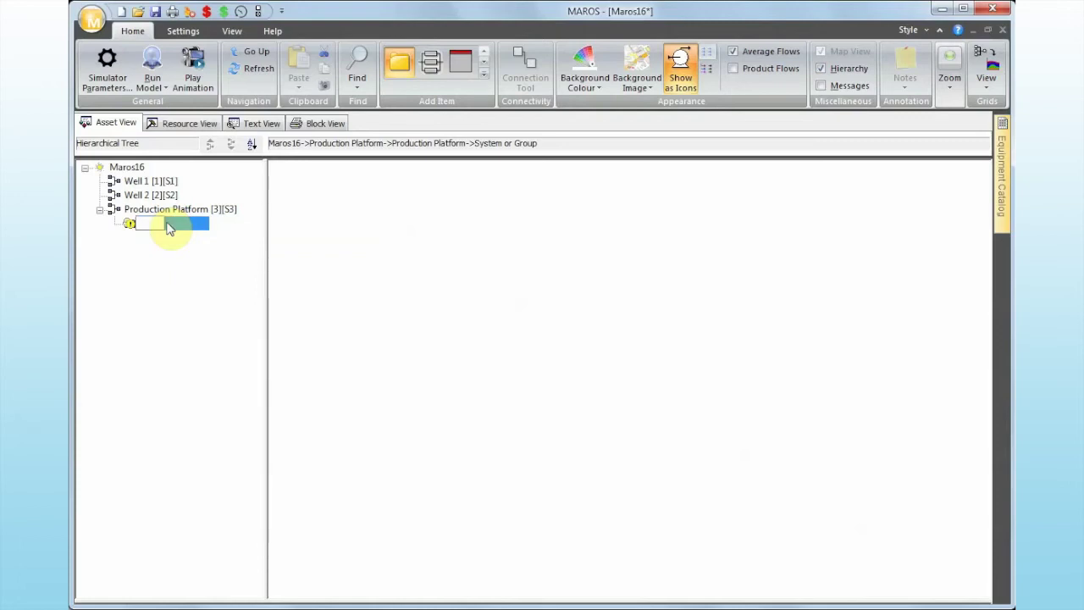
type("Unplanned shutdowns")
key("Return")
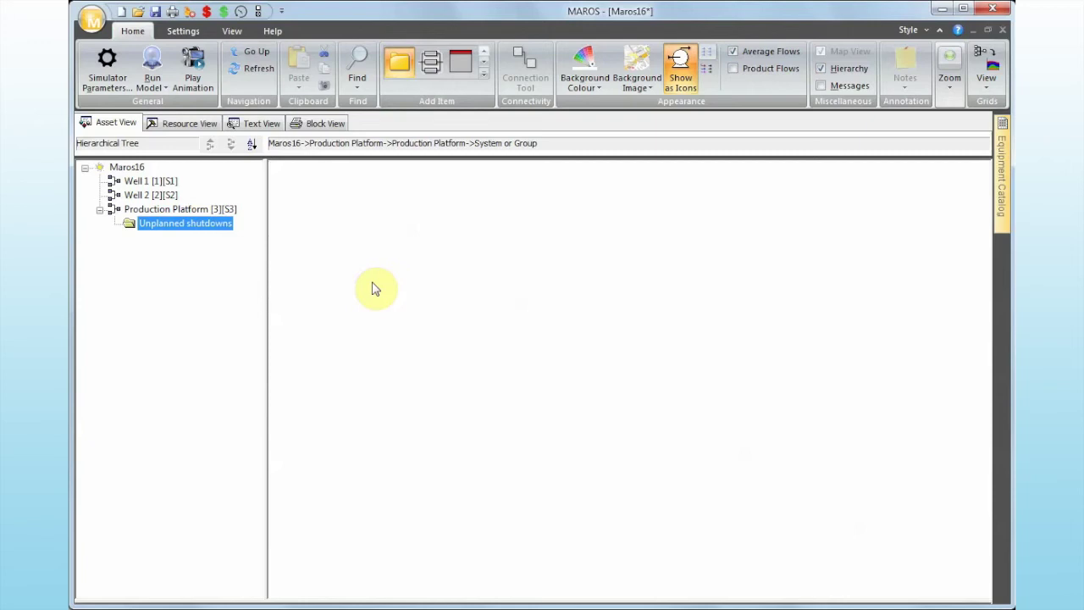
Keep the Equipment Catalog open and filter its sample equipment to the Pump category.
mouse_move(1003, 194)
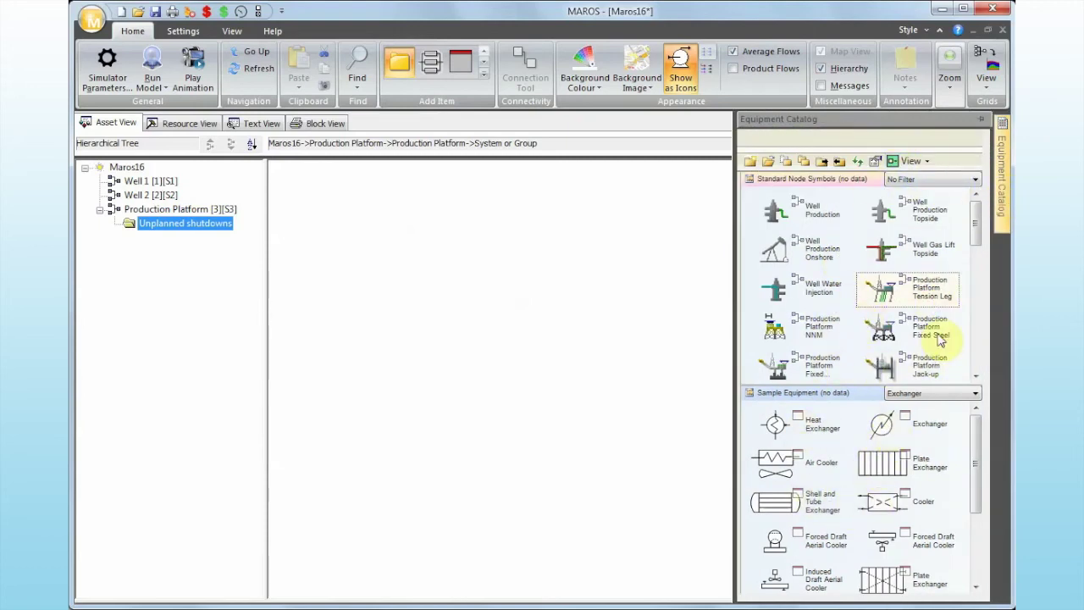
left_click(982, 119)
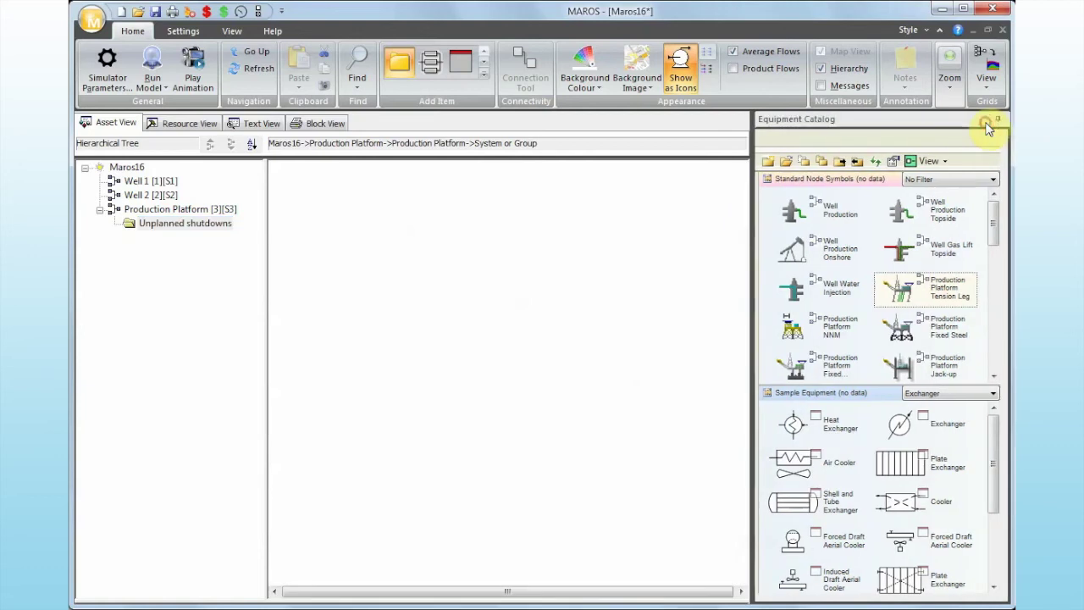
left_click(941, 395)
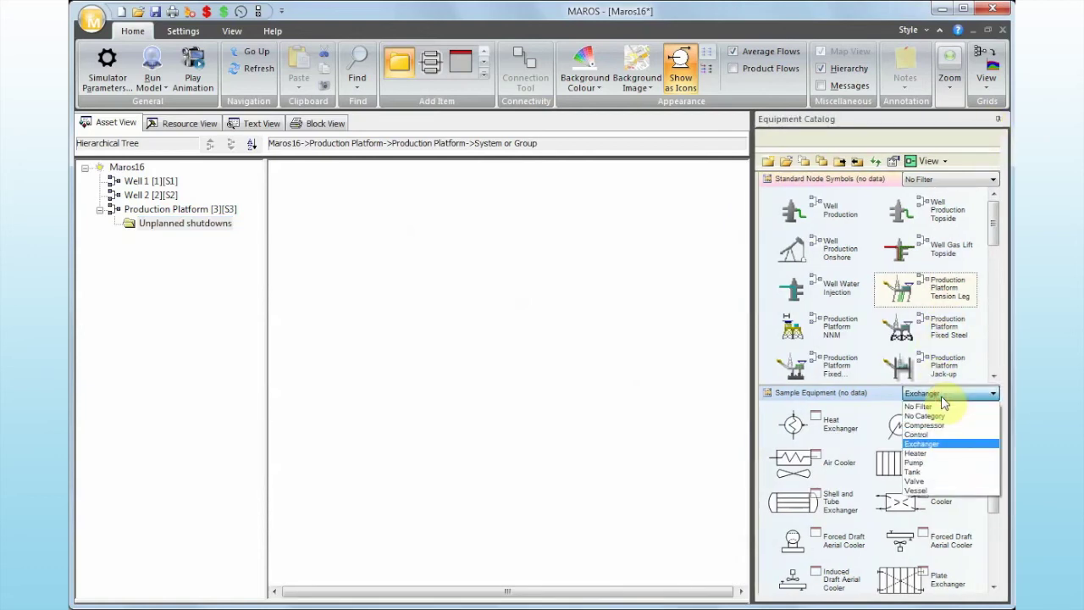
left_click(932, 463)
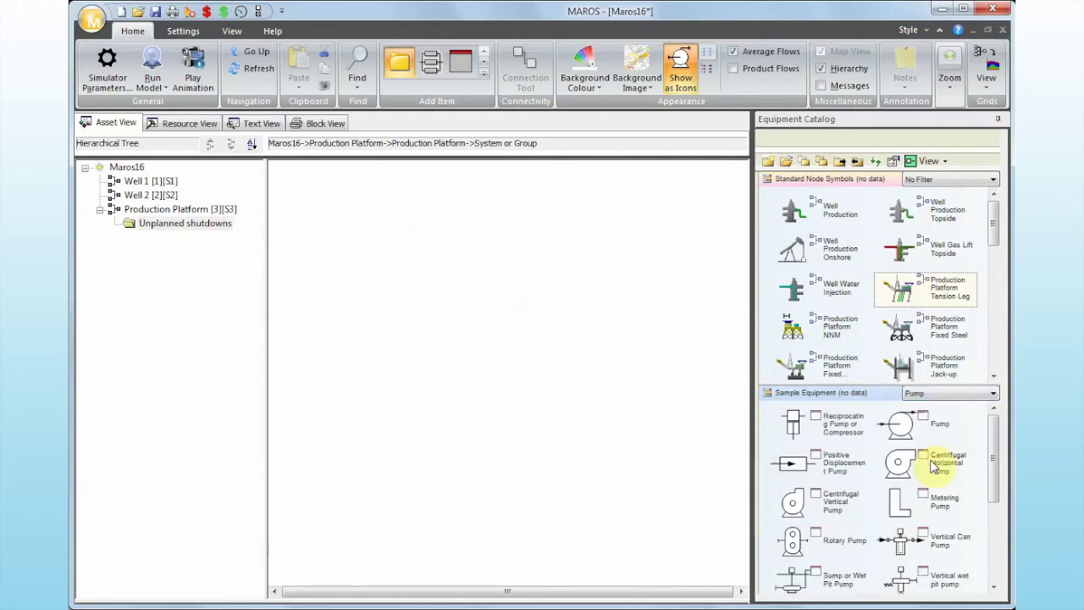
Place the generic Pump from the catalog in the Unplanned shutdowns group and describe it as Oil pump.
left_click_drag(933, 426, 426, 243)
type("Oil")
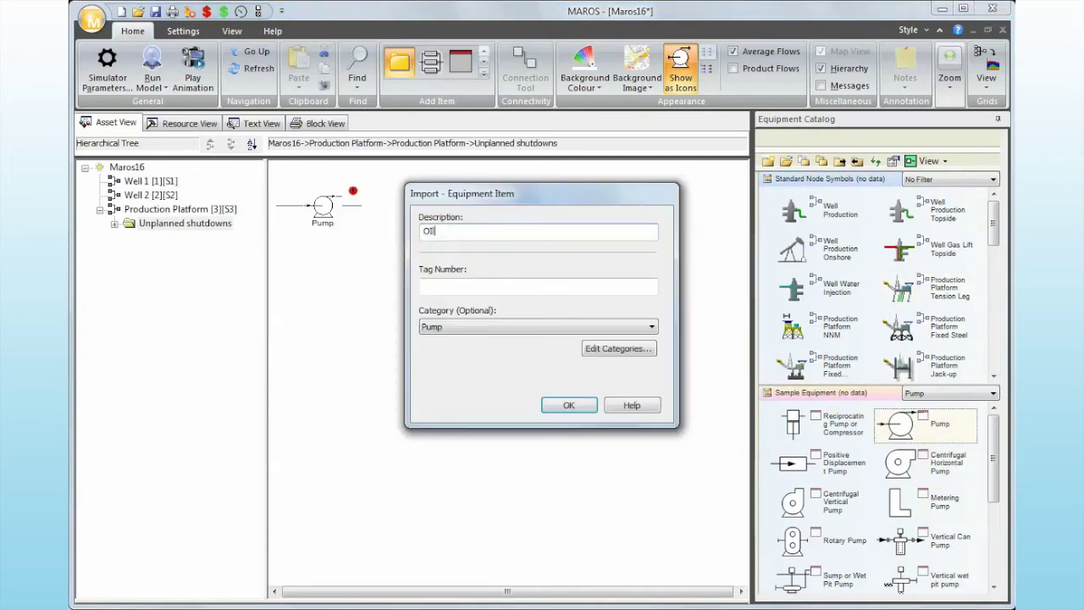
type(" pump")
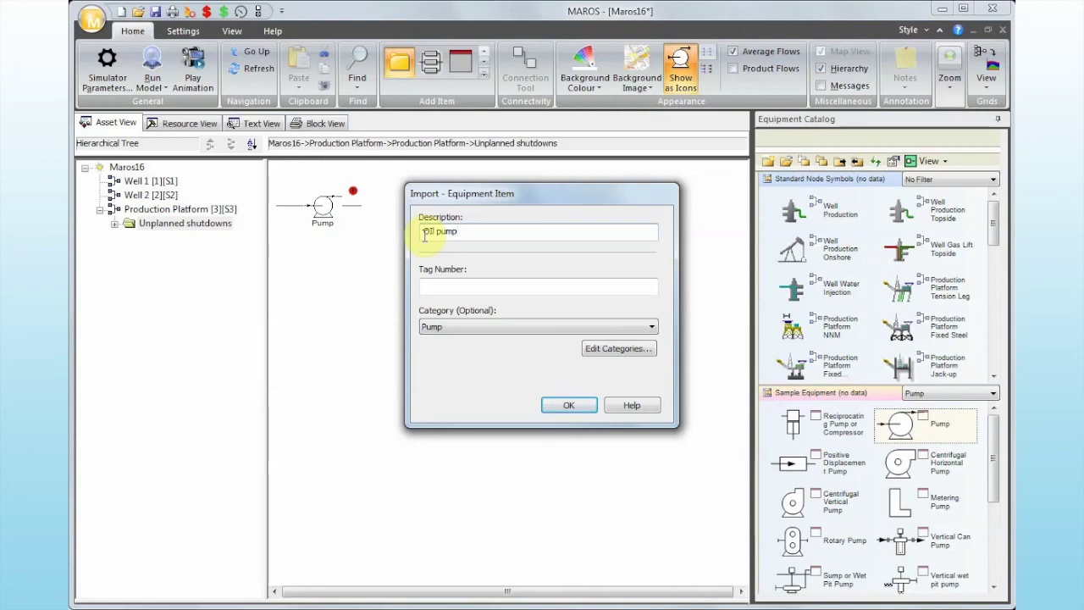
key("Left")
key("Left")
key("BackSpace")
key("BackSpace")
type("l")
key("Return")
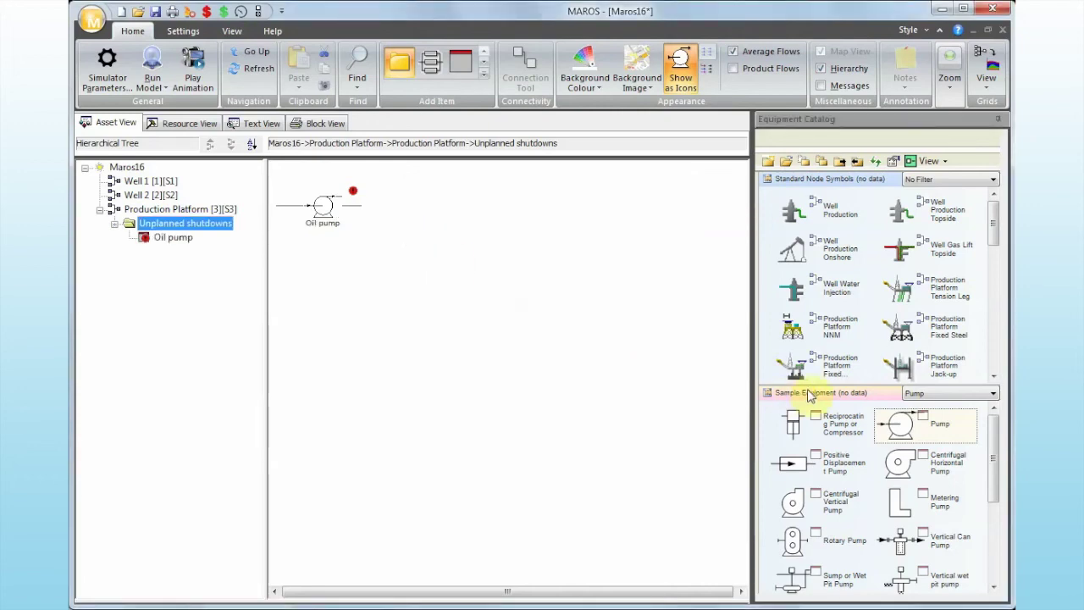
Filter the sample equipment to Exchanger and add a Heat Exchanger after the oil pump, accepting its default description.
left_click(935, 397)
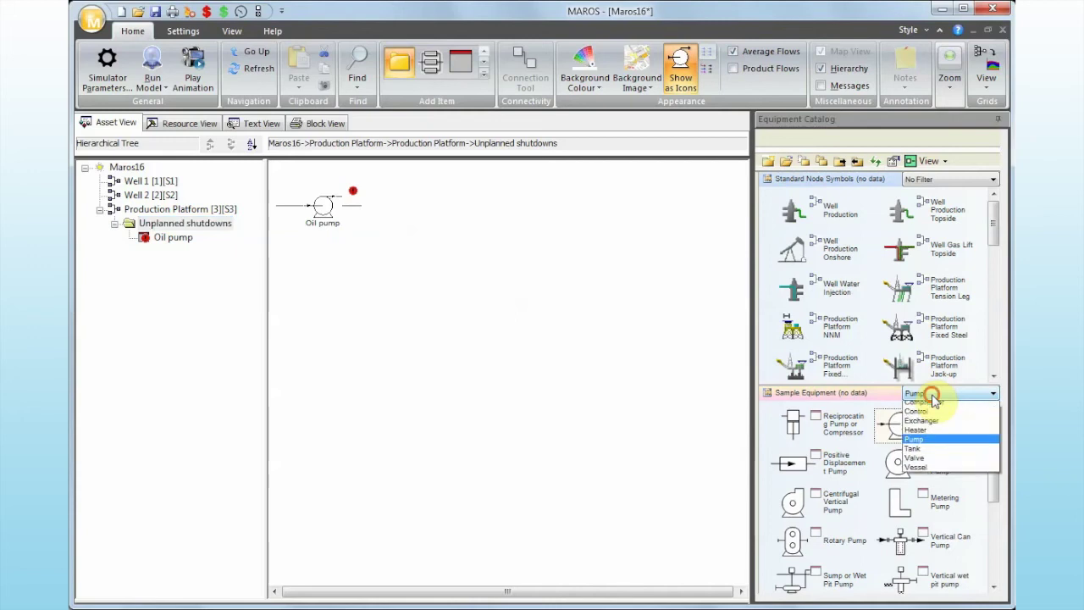
left_click(925, 442)
left_click_drag(795, 423, 472, 212)
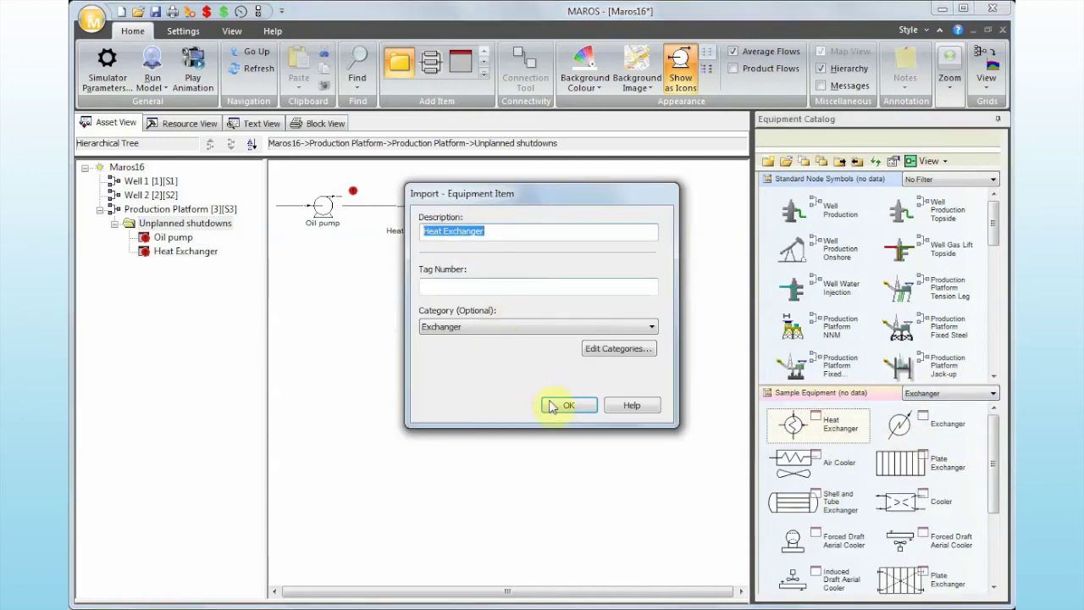
left_click(567, 405)
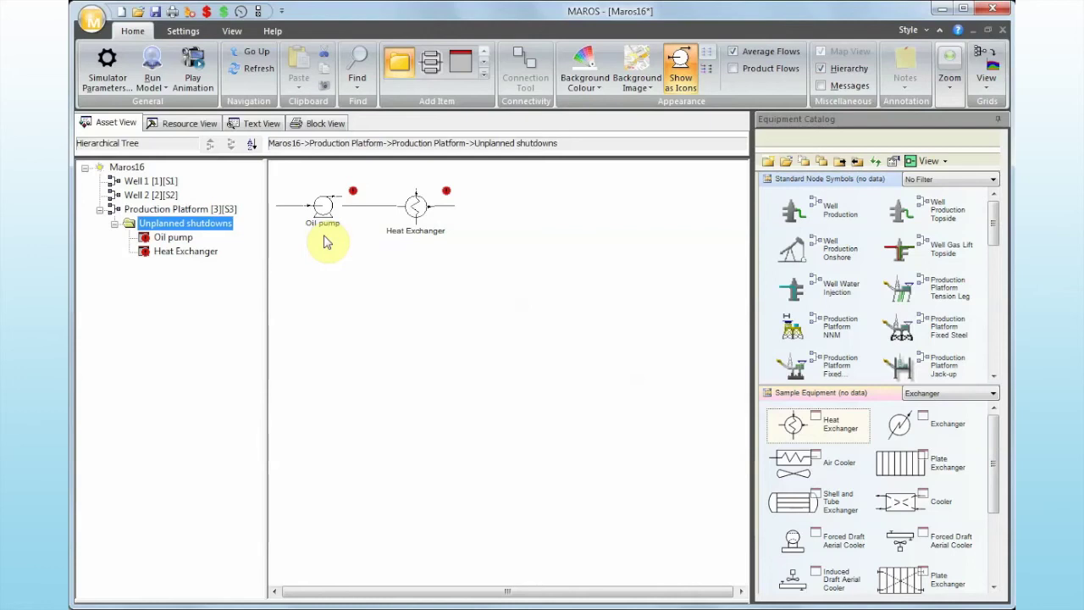
Open the Oil pump's data, let the Equipment Catalog collapse, and set the MTTF to 0.5 with the Exponential failure type.
double_click(326, 222)
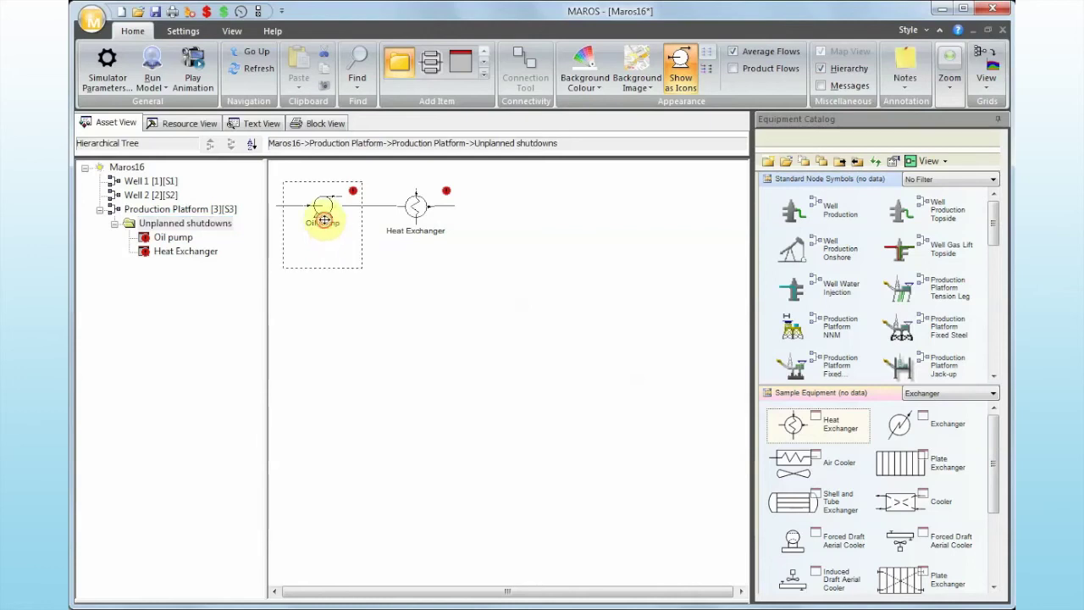
left_click(997, 121)
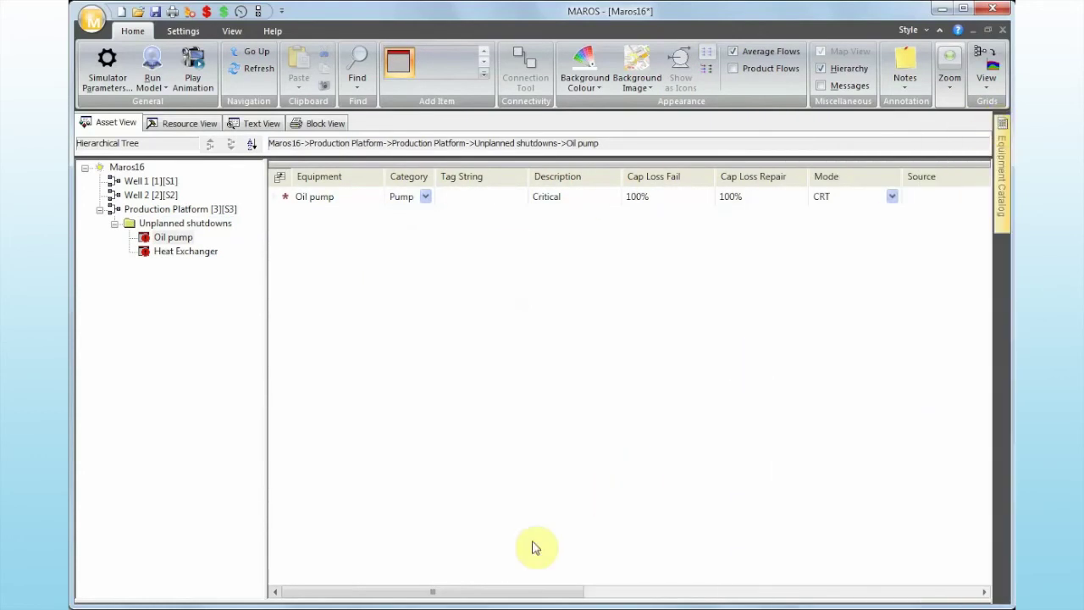
left_click(432, 592)
left_click_drag(432, 595, 721, 596)
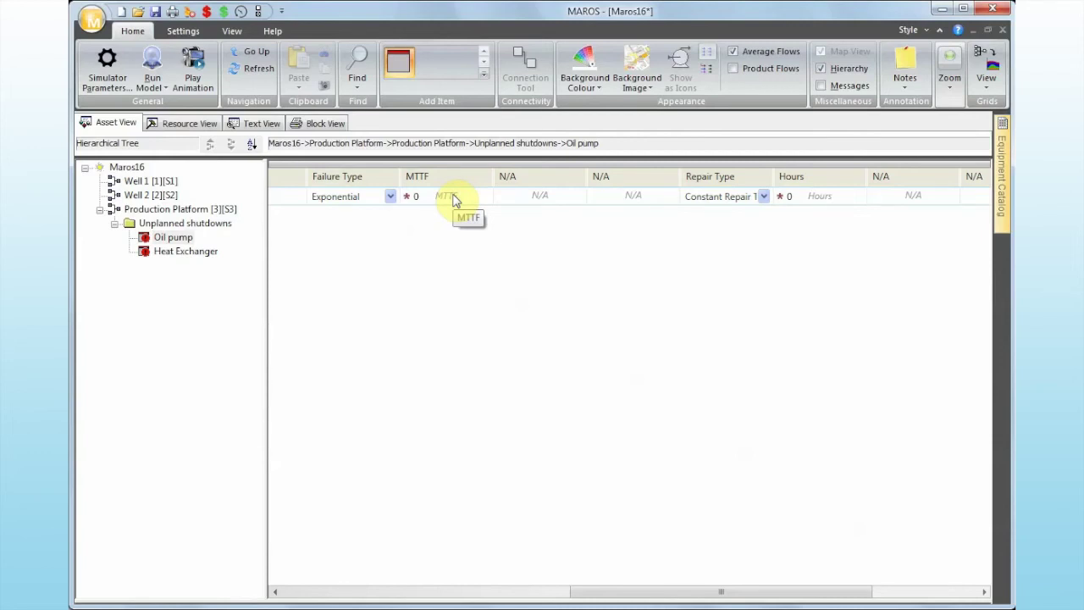
left_click(391, 197)
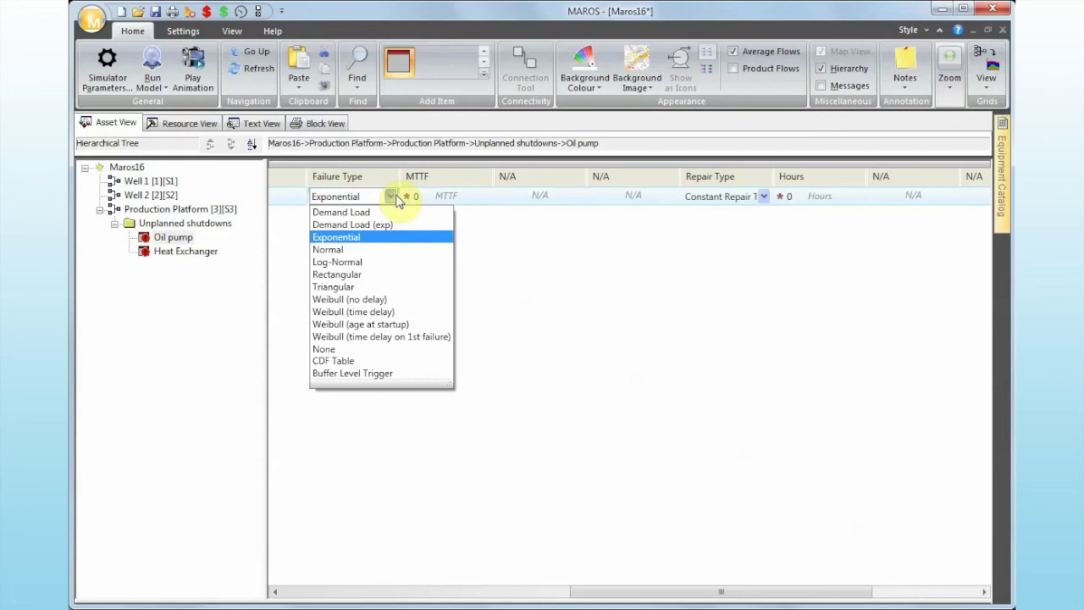
left_click(434, 200)
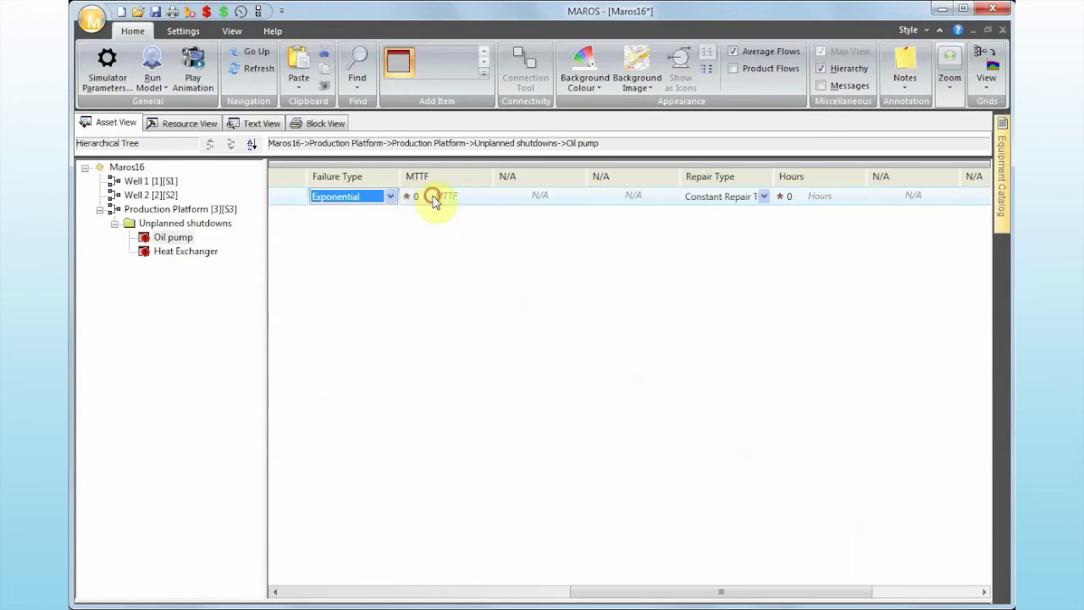
left_click(436, 199)
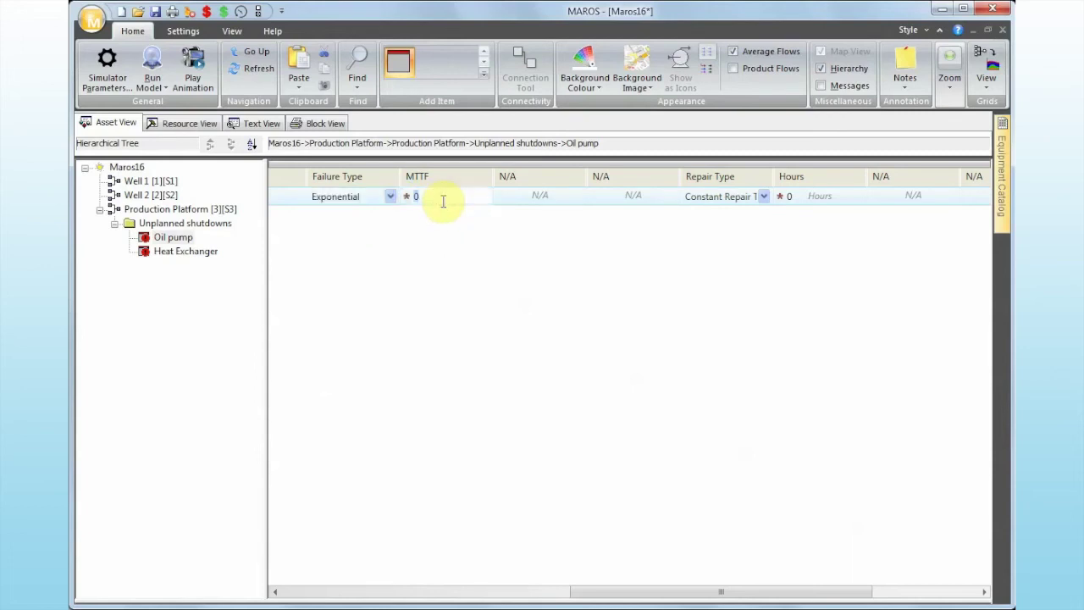
type(".5")
key("Return")
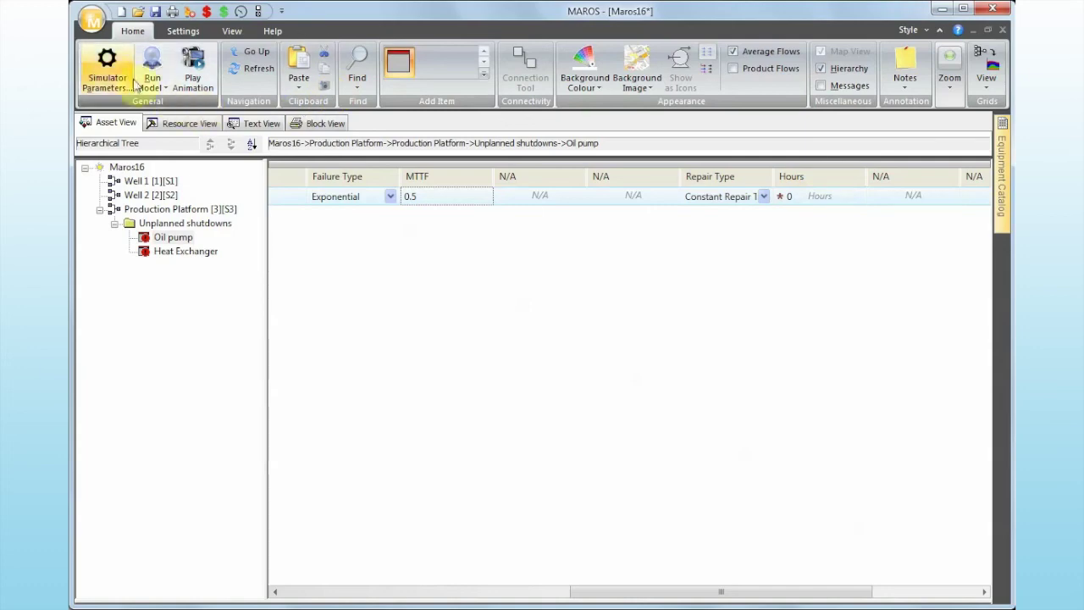
Check in the Simulator Parameters which time units the failure and repair data are expressed in.
left_click(108, 72)
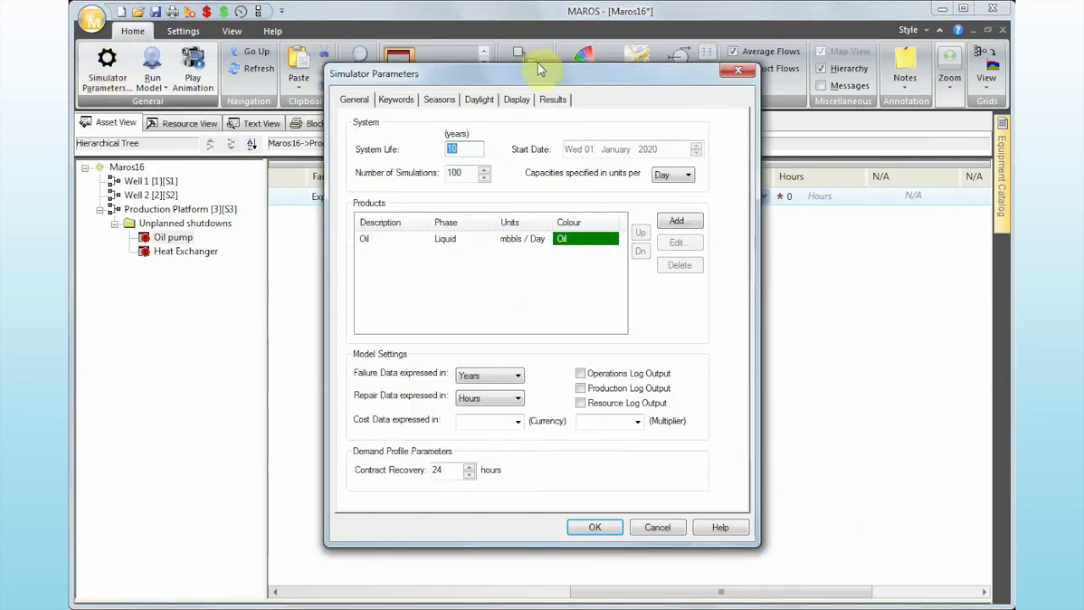
left_click_drag(540, 69, 765, 68)
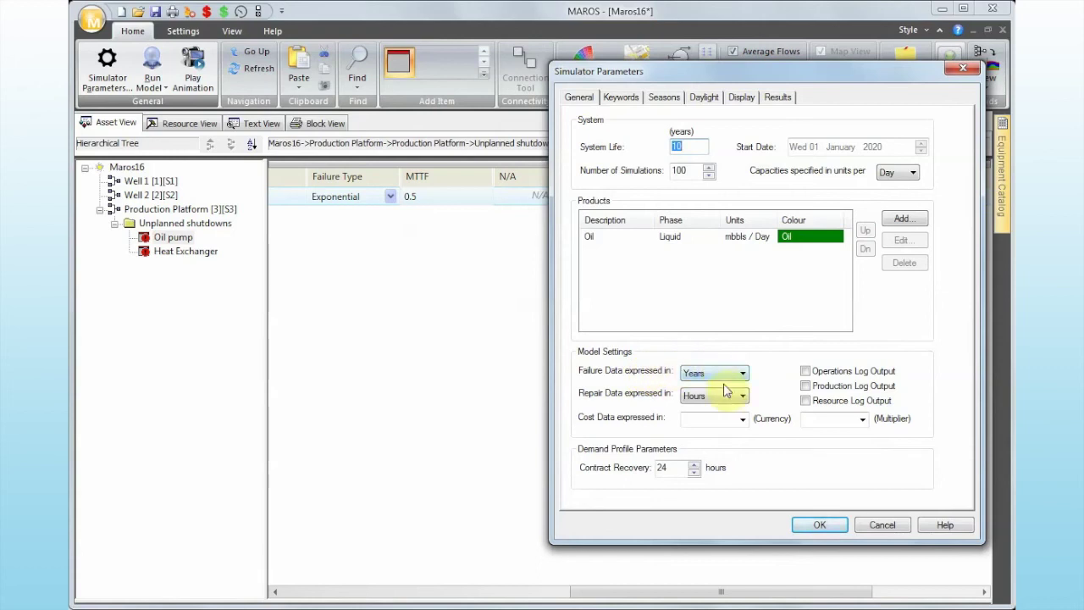
left_click(819, 524)
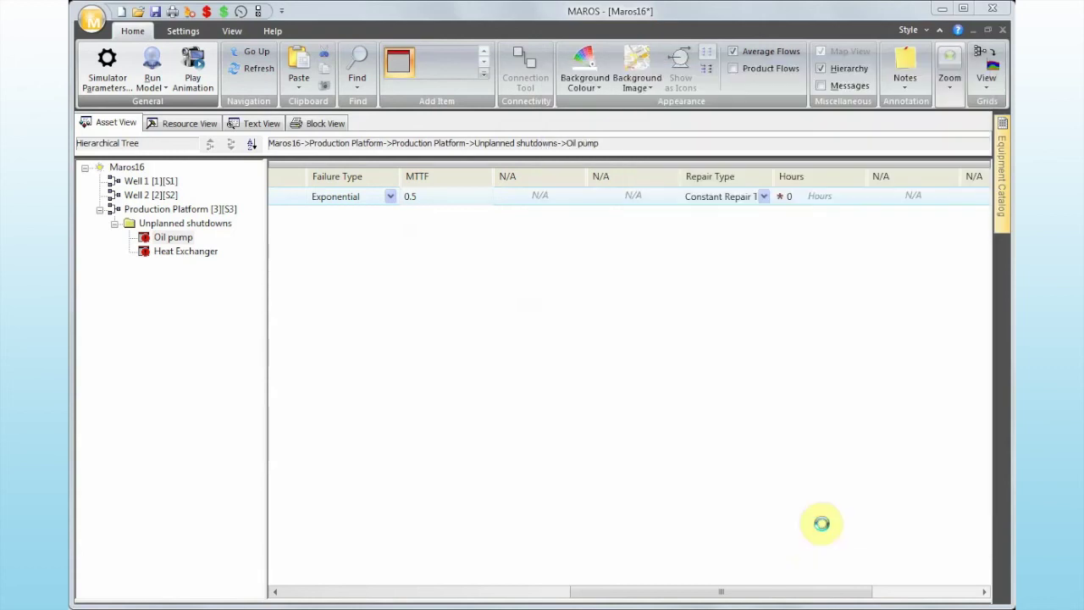
Set the Oil pump's constant repair time to 12 hours.
left_click(805, 195)
type("12")
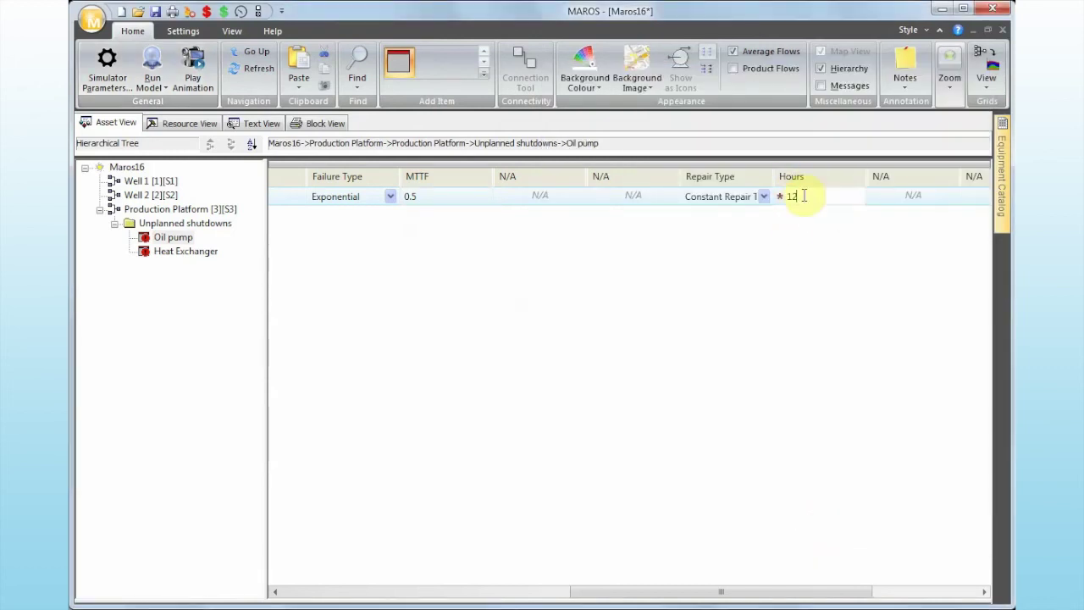
key("Return")
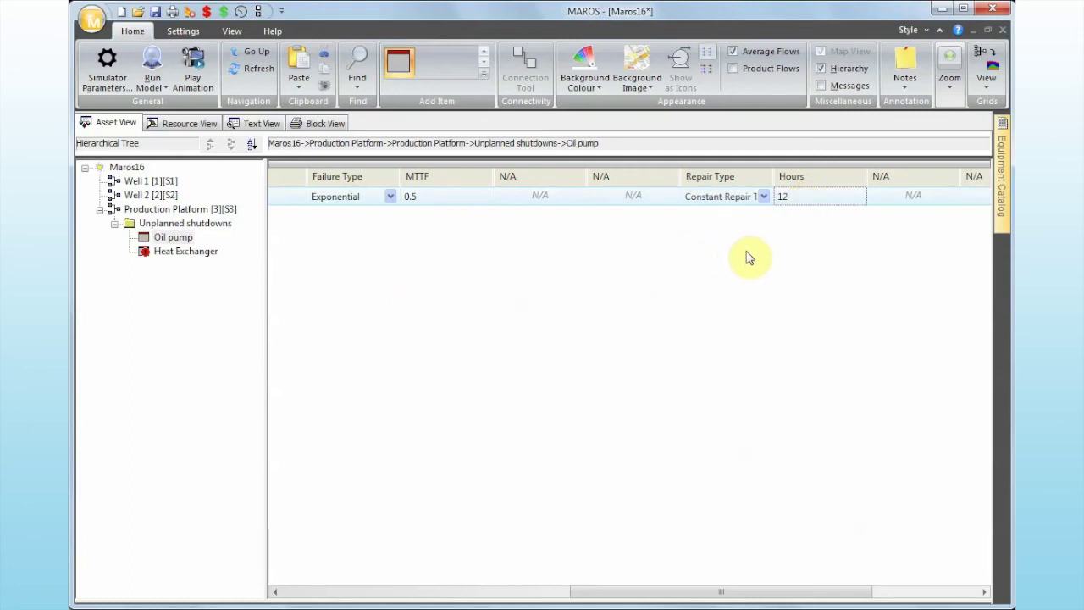
Set the Heat Exchanger's MTTF to 2 and its constant repair time to 24 hours.
left_click(186, 251)
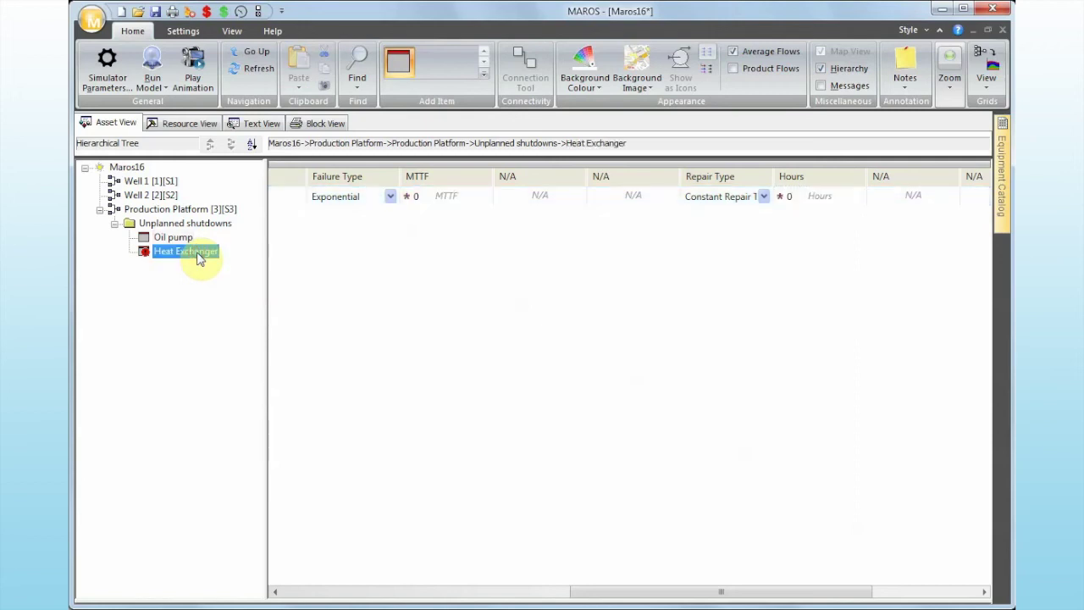
left_click(429, 197)
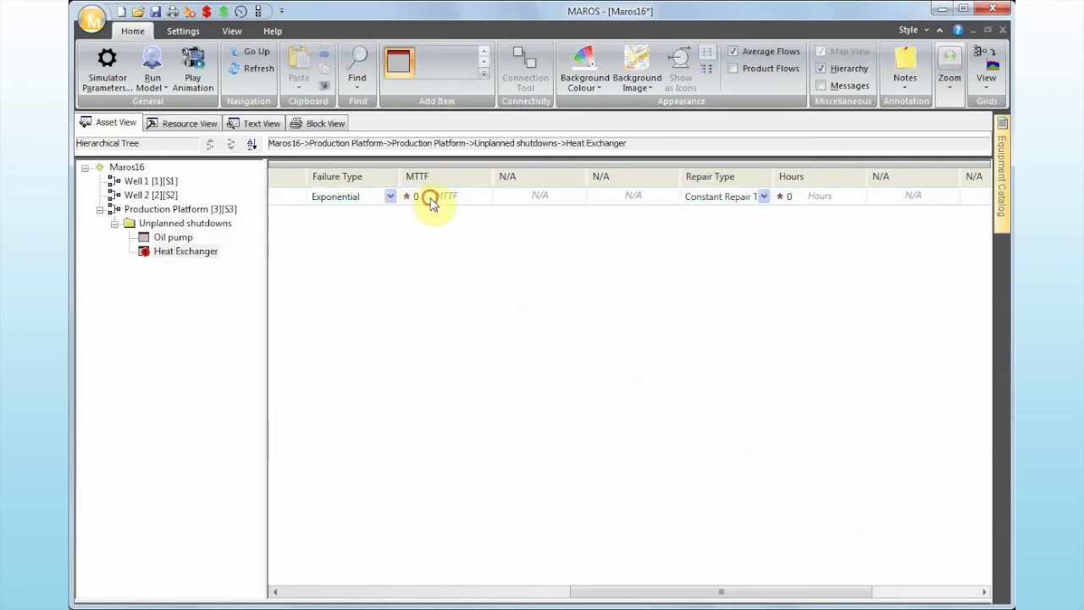
type("2")
key("Return")
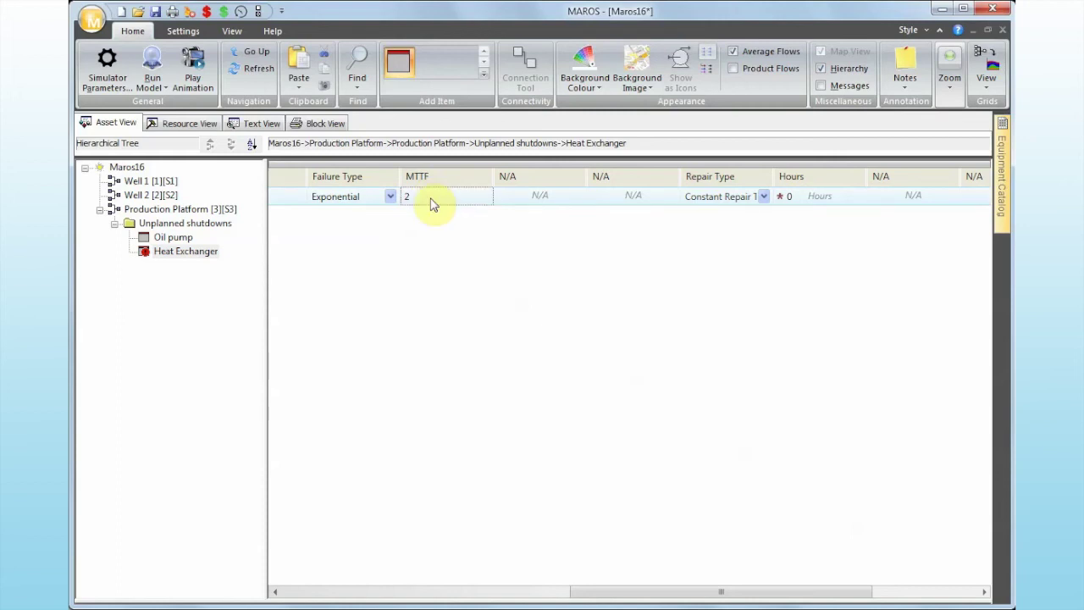
left_click(818, 197)
type("24")
key("Return")
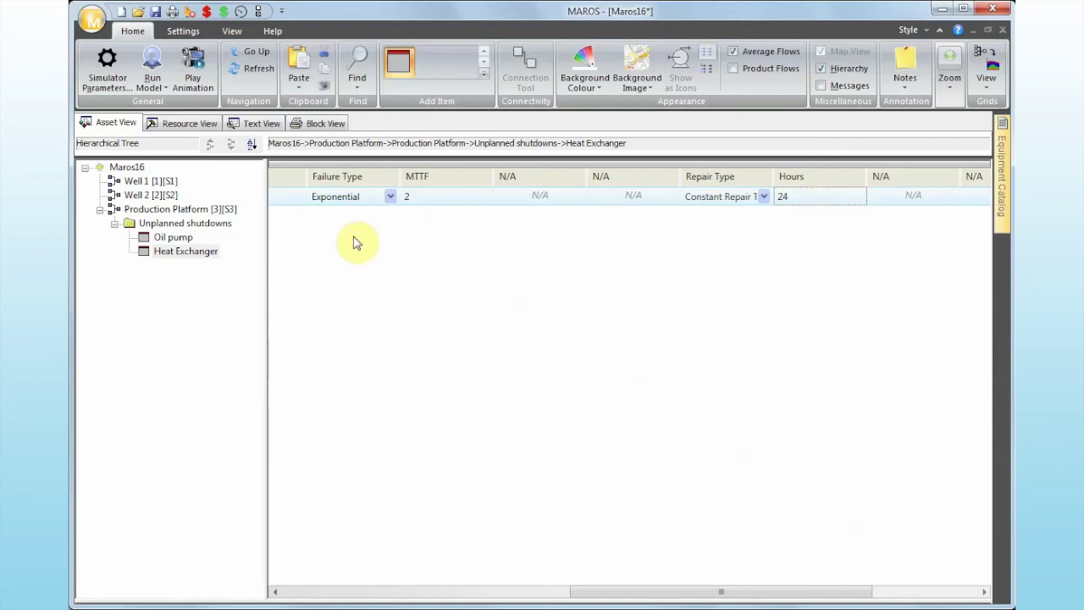
Convert the Oil pump in the Unplanned shutdowns diagram to a 2x50% parallel block.
left_click(226, 223)
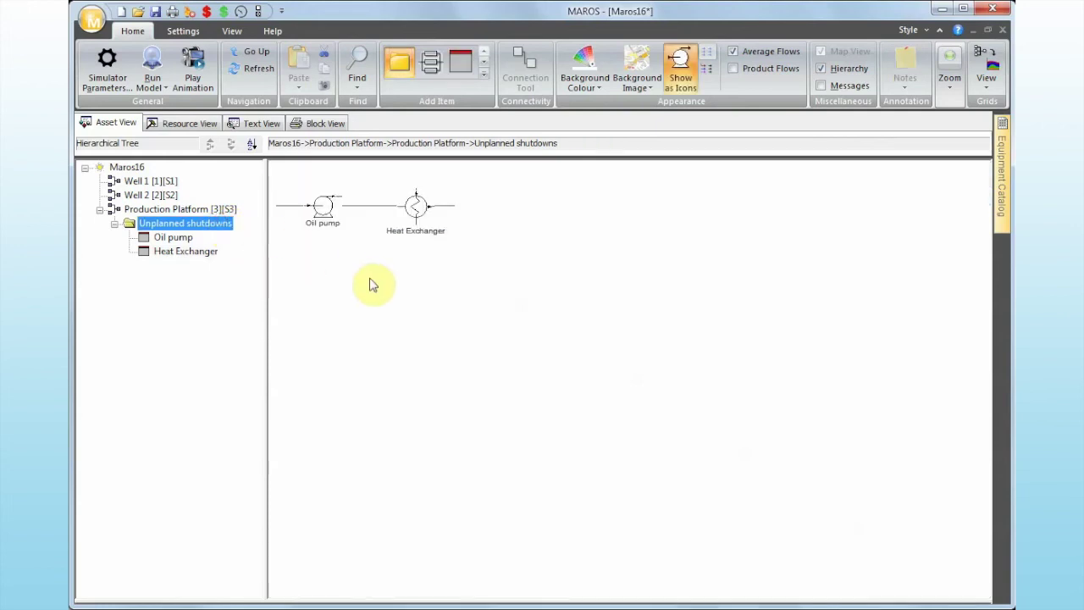
right_click(324, 213)
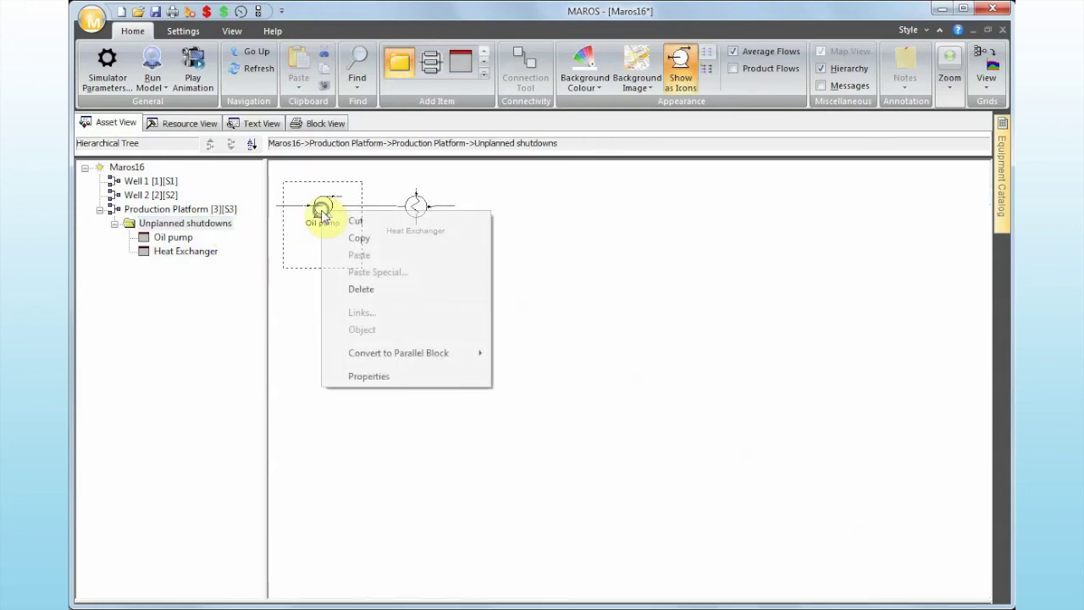
mouse_move(400, 356)
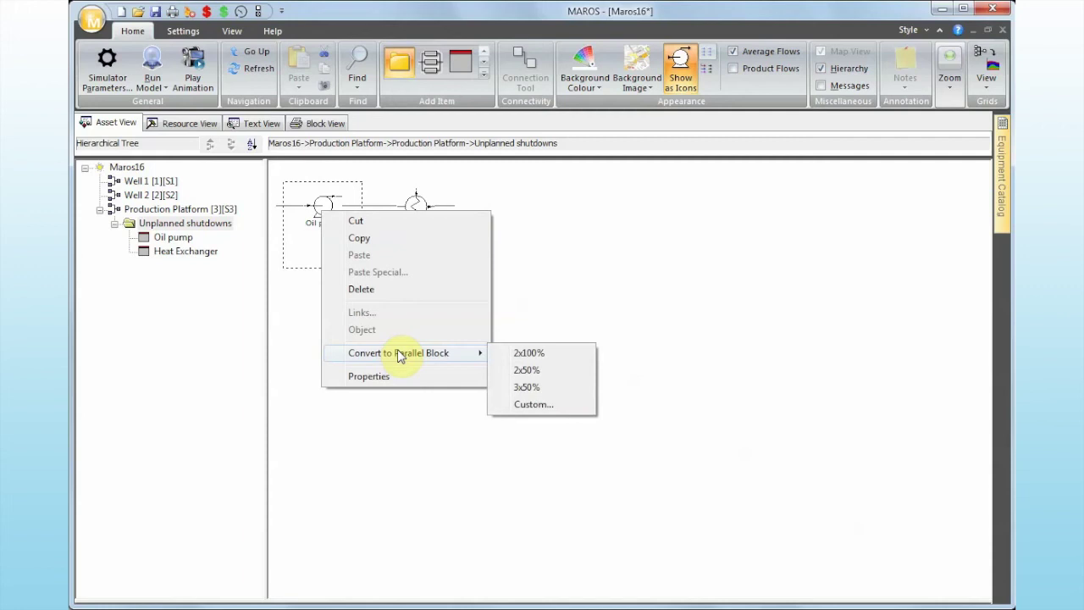
left_click(526, 370)
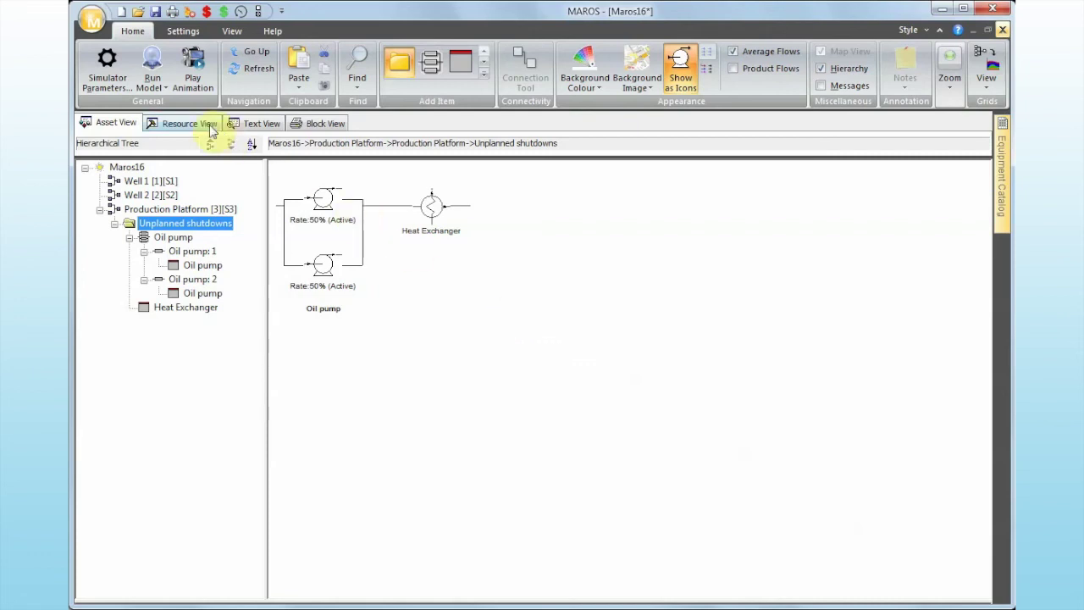
Start the model run and save the project as "Case study - oil production system" in the Fantastic Maros folder.
left_click(155, 70)
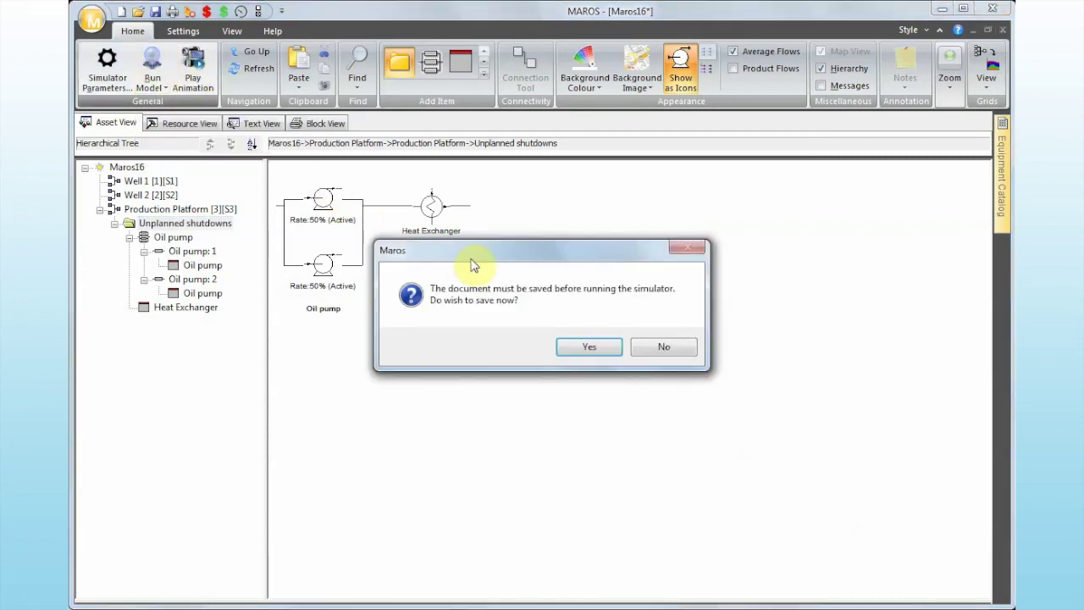
left_click(590, 348)
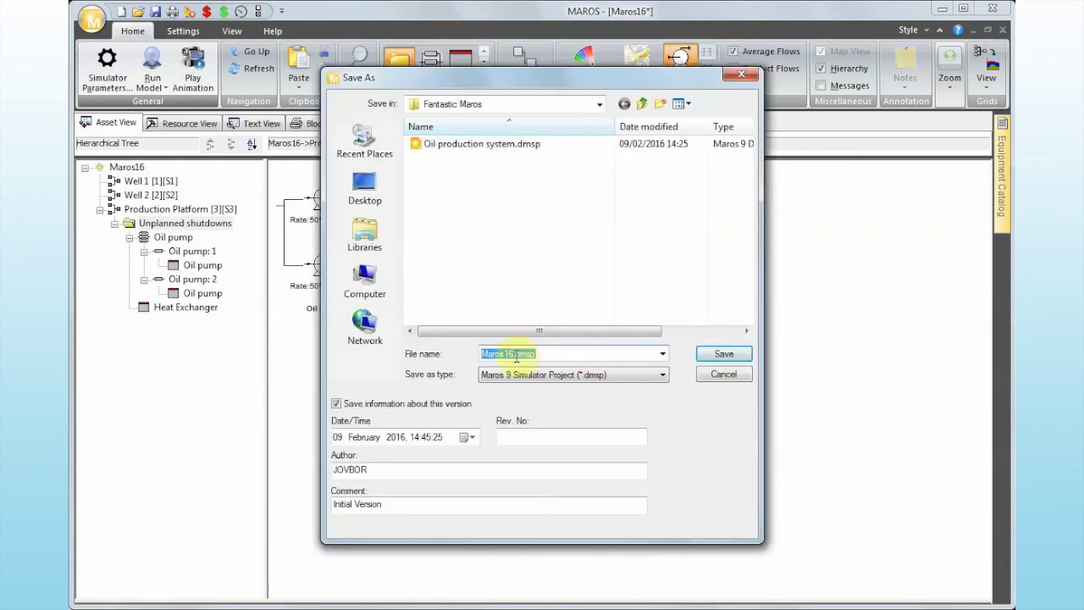
left_click_drag(513, 353, 447, 351)
type("ase study ")
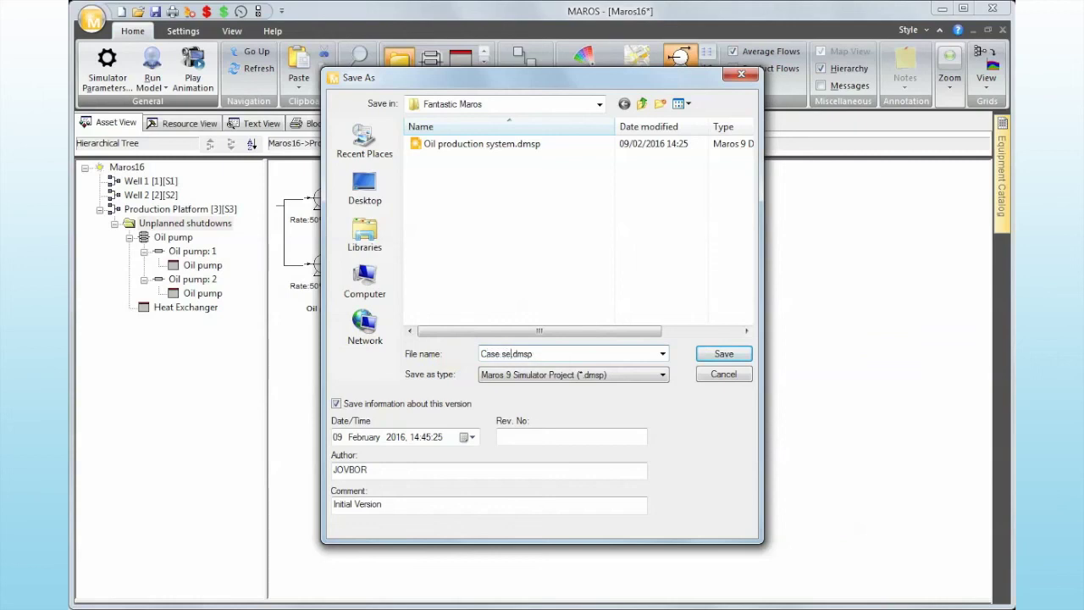
type("- oil production system")
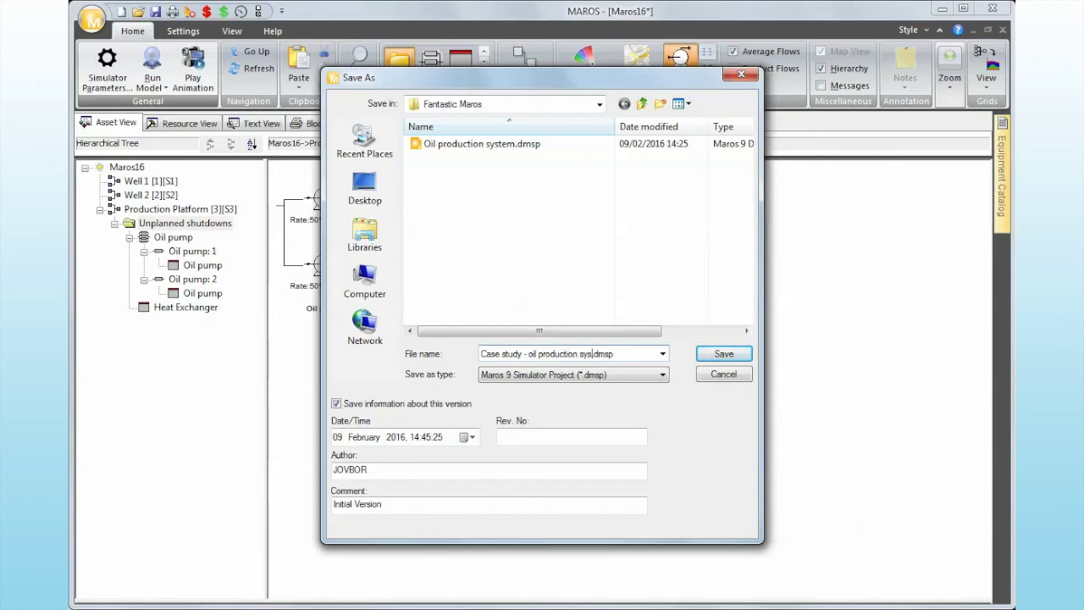
left_click(746, 354)
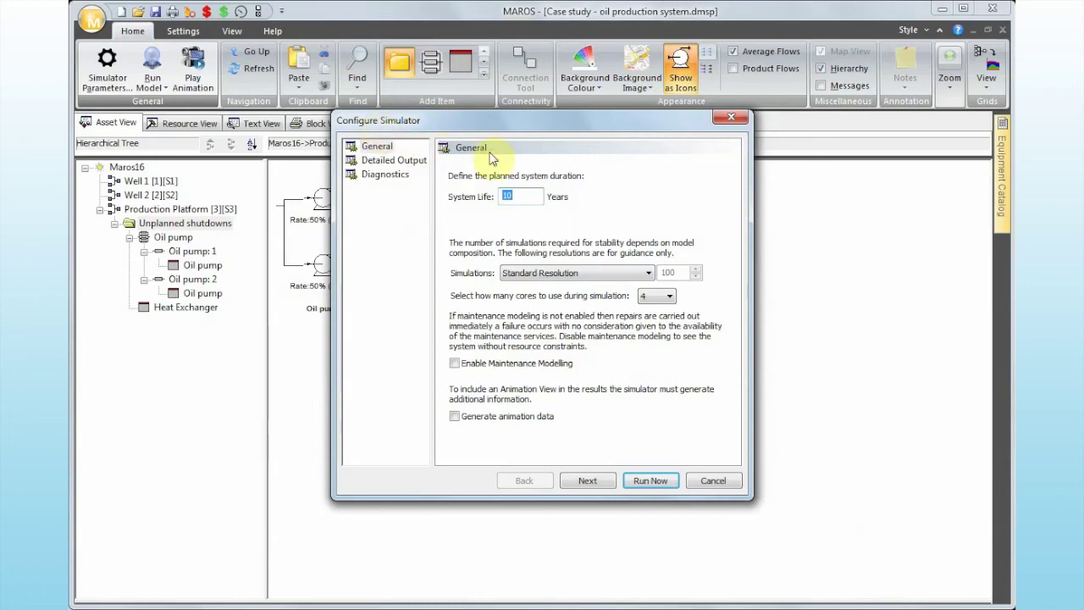
Run the simulation with animation data generated, and drill into Unplanned shutdowns in the Executive Summary's Subsystem Criticality chart.
left_click(540, 424)
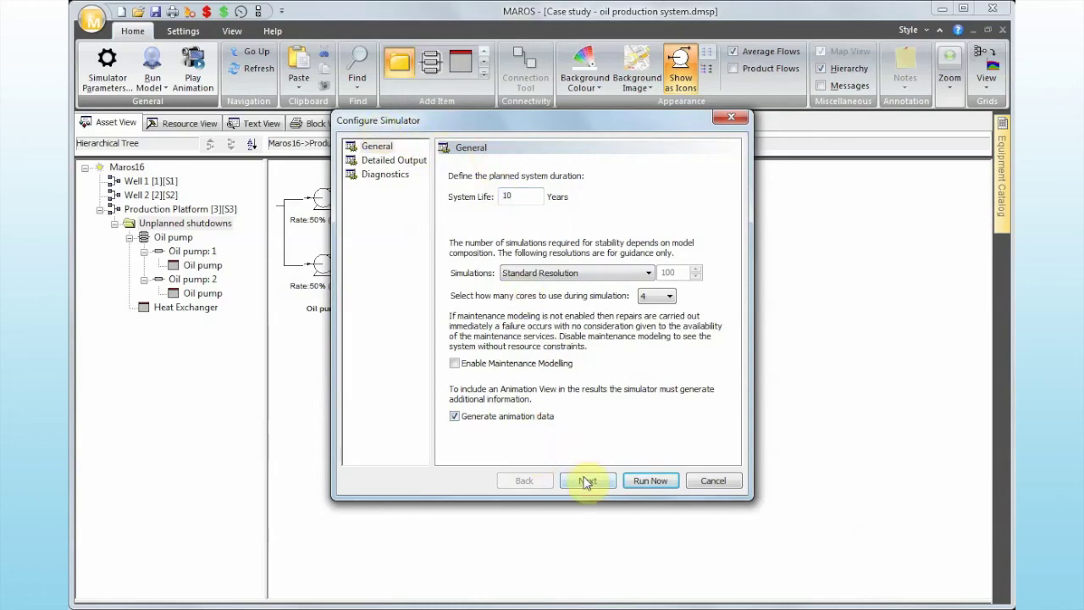
left_click(650, 480)
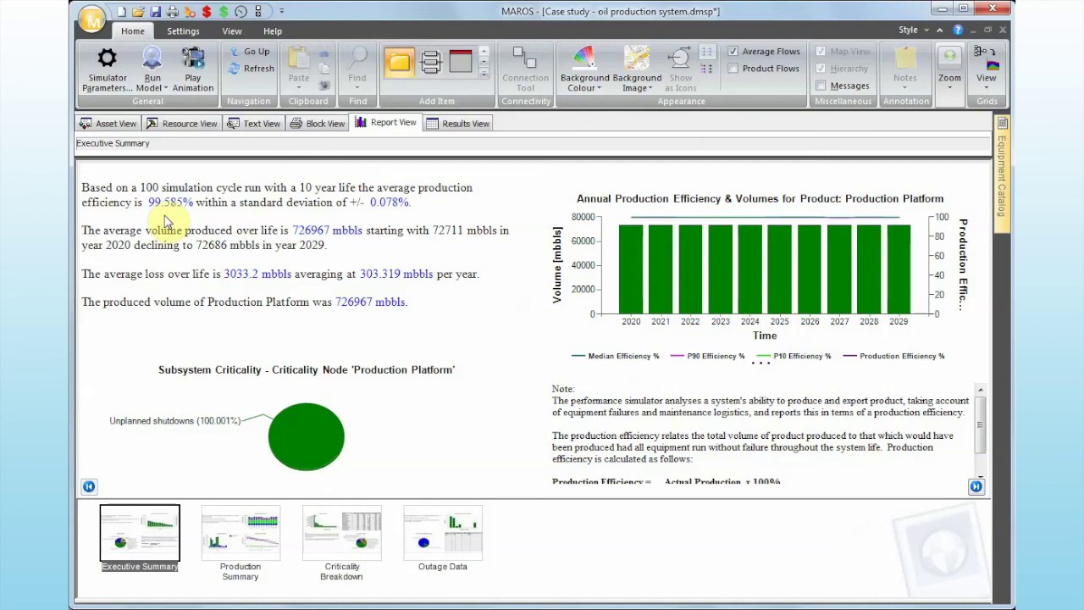
left_click(299, 445)
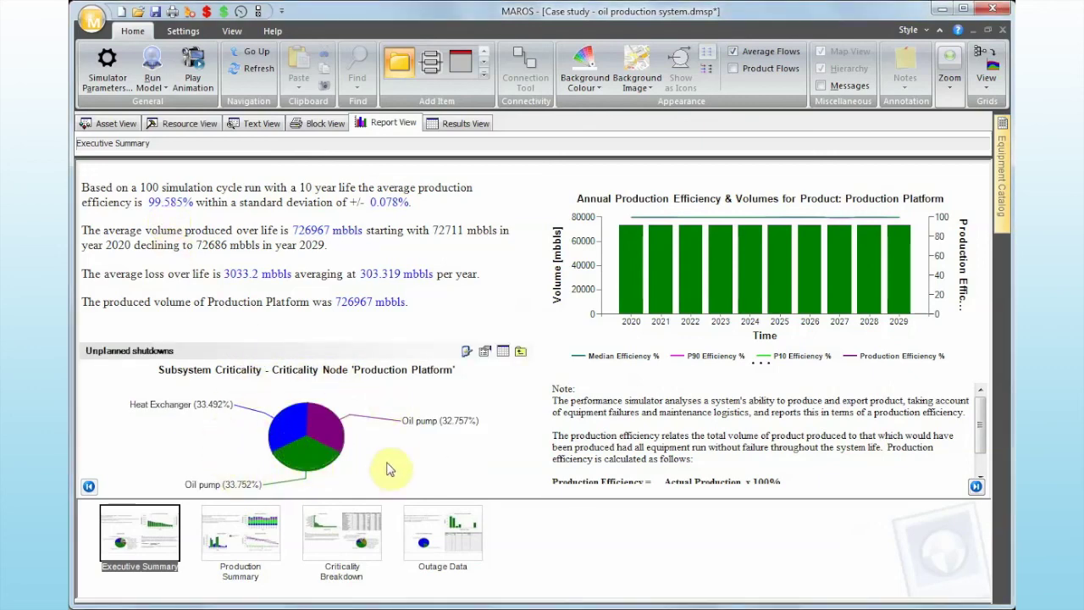